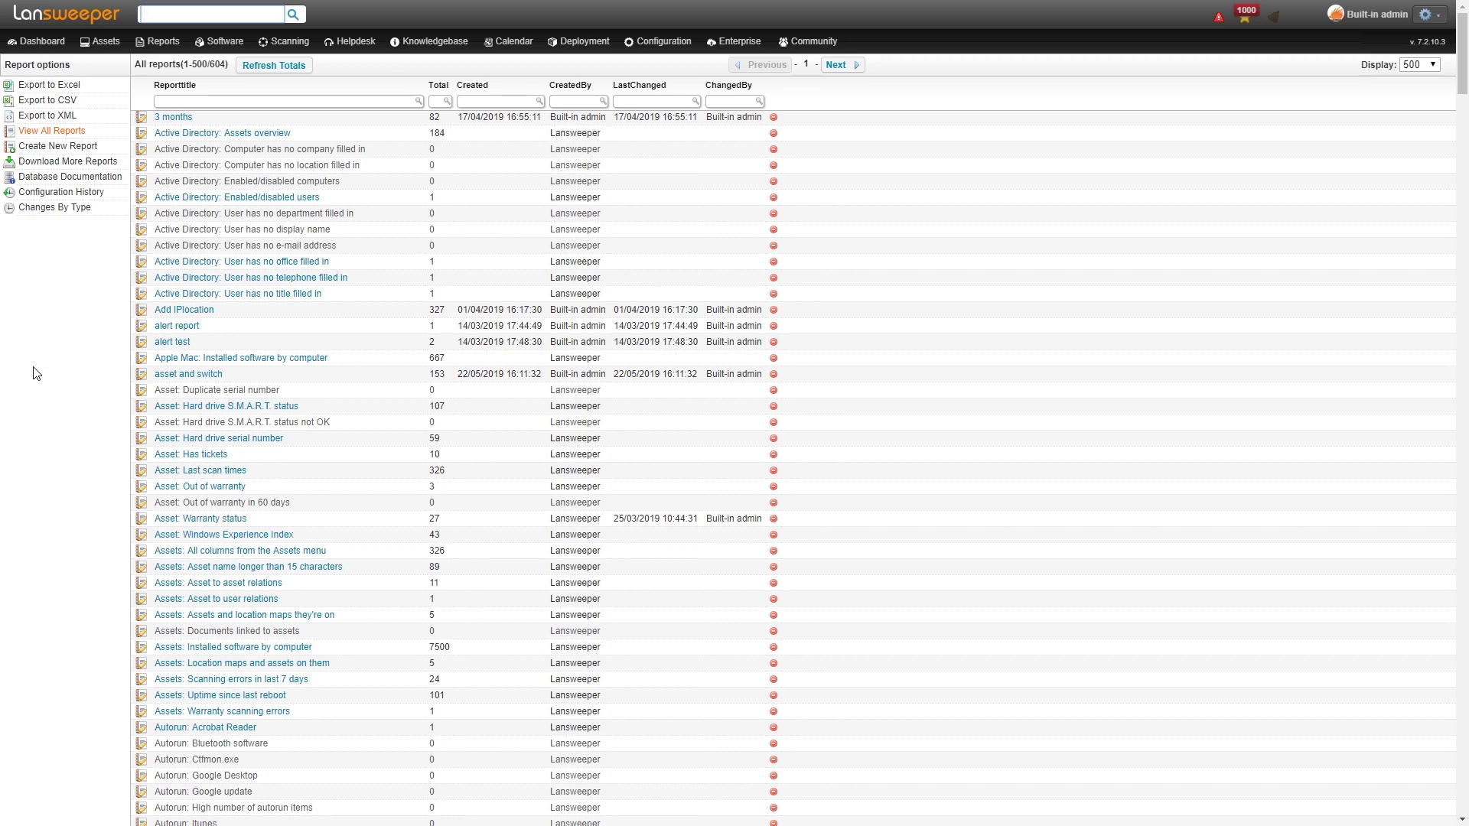
- Filter the report list by title for "vlc" and open the VLC Player Vulnerability report
{"action": "left_click", "coordinate": [214, 99]}
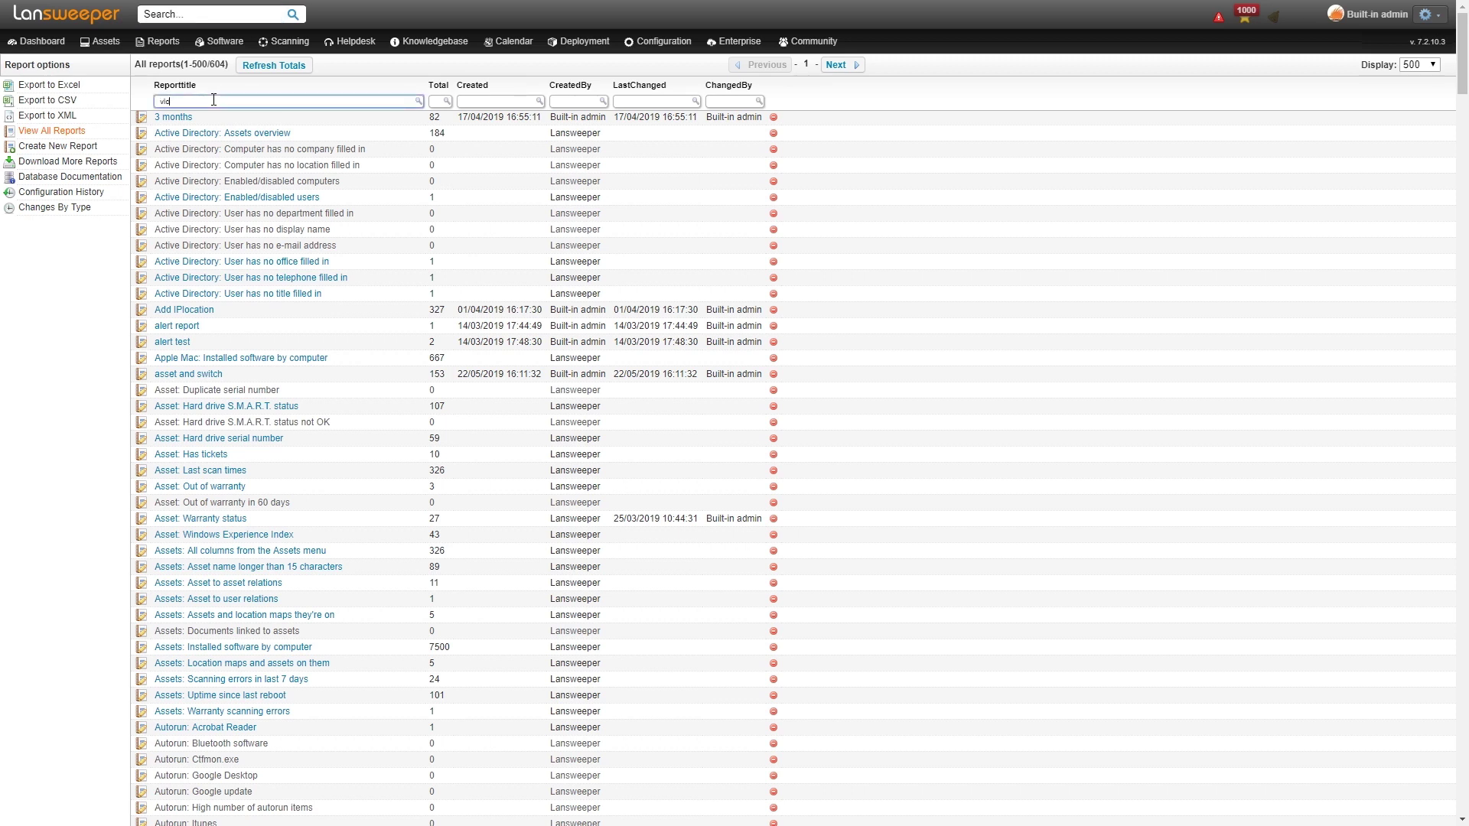
{"action": "type", "text": "vlc"}
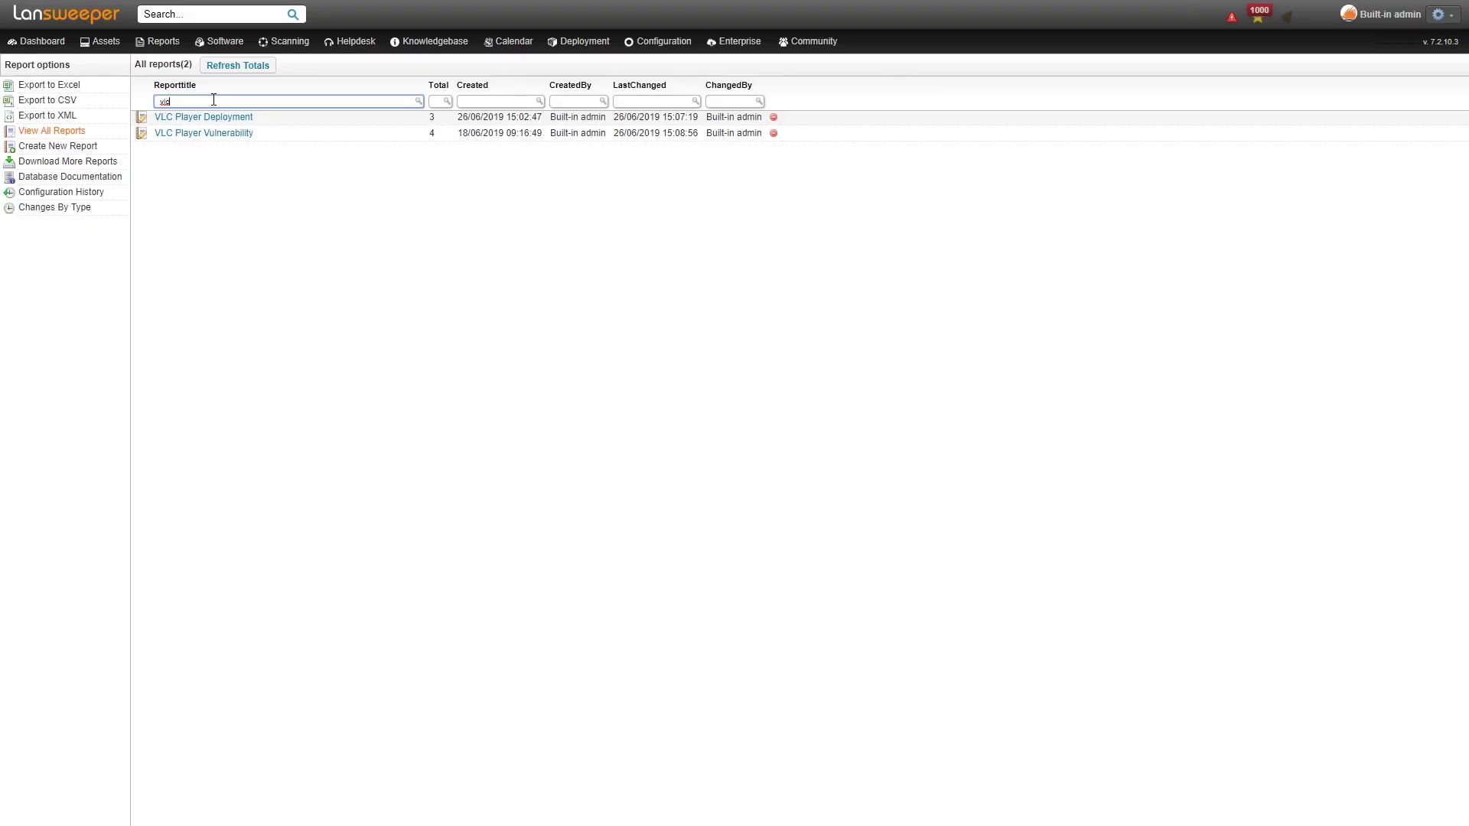
{"action": "left_click", "coordinate": [228, 136]}
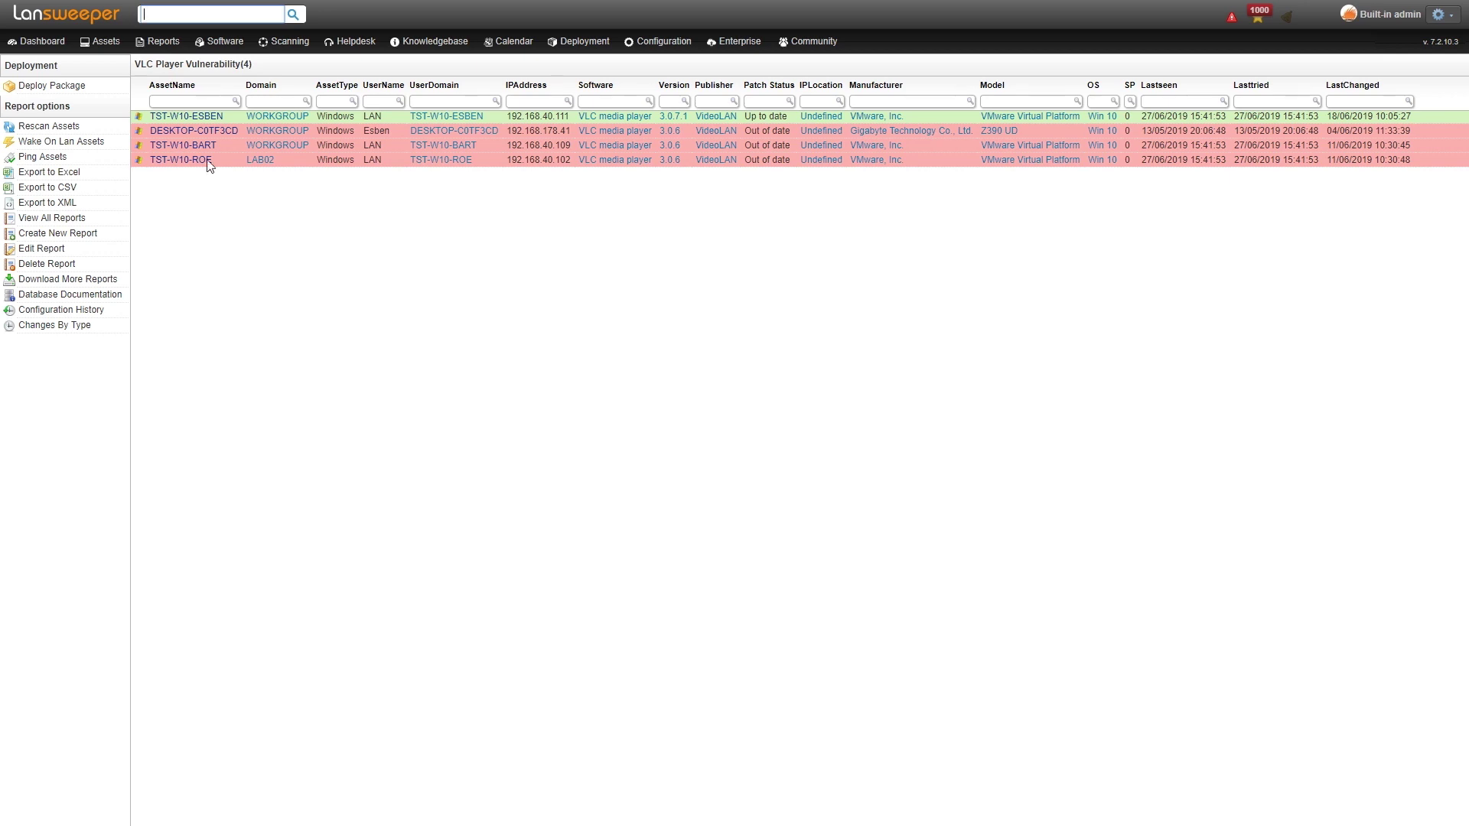
- Return to the full report list, filter the titles for "patch" and open the Patch Tuesday - May 2019 report
{"action": "left_click", "coordinate": [156, 44]}
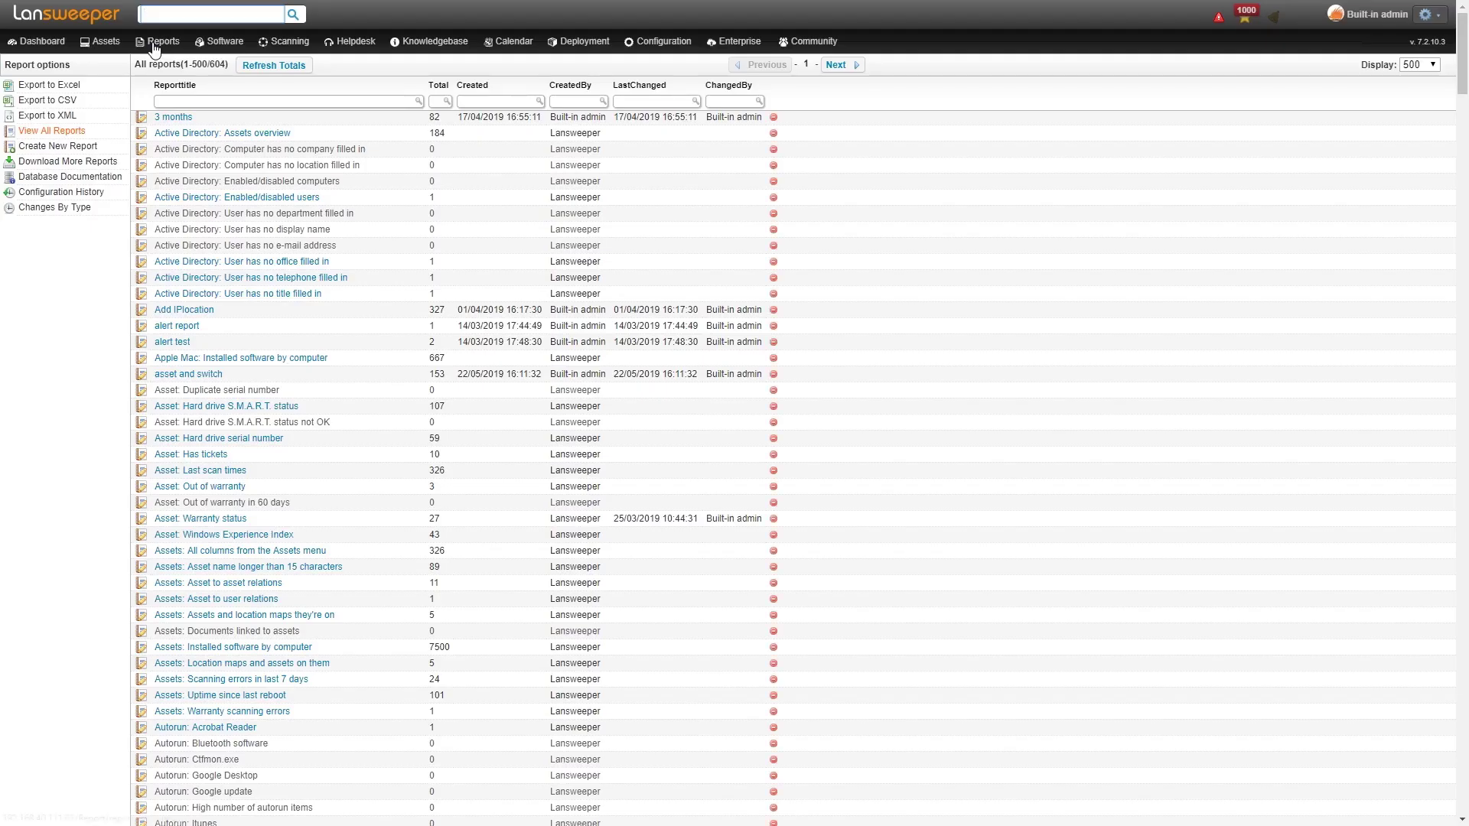
{"action": "mouse_move", "coordinate": [156, 49]}
{"action": "left_click", "coordinate": [196, 103]}
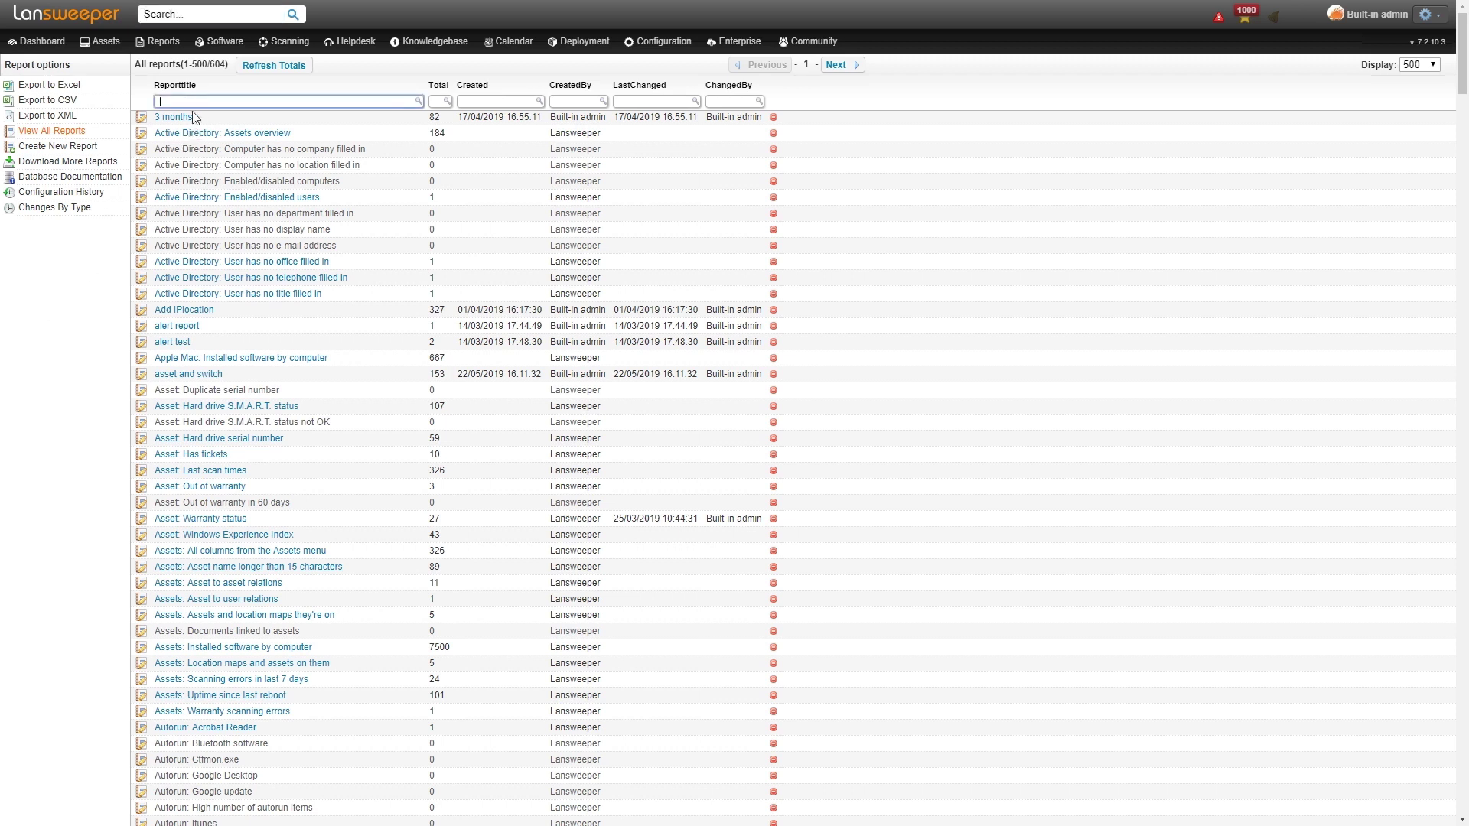
{"action": "type", "text": "patch"}
{"action": "key", "text": "Return"}
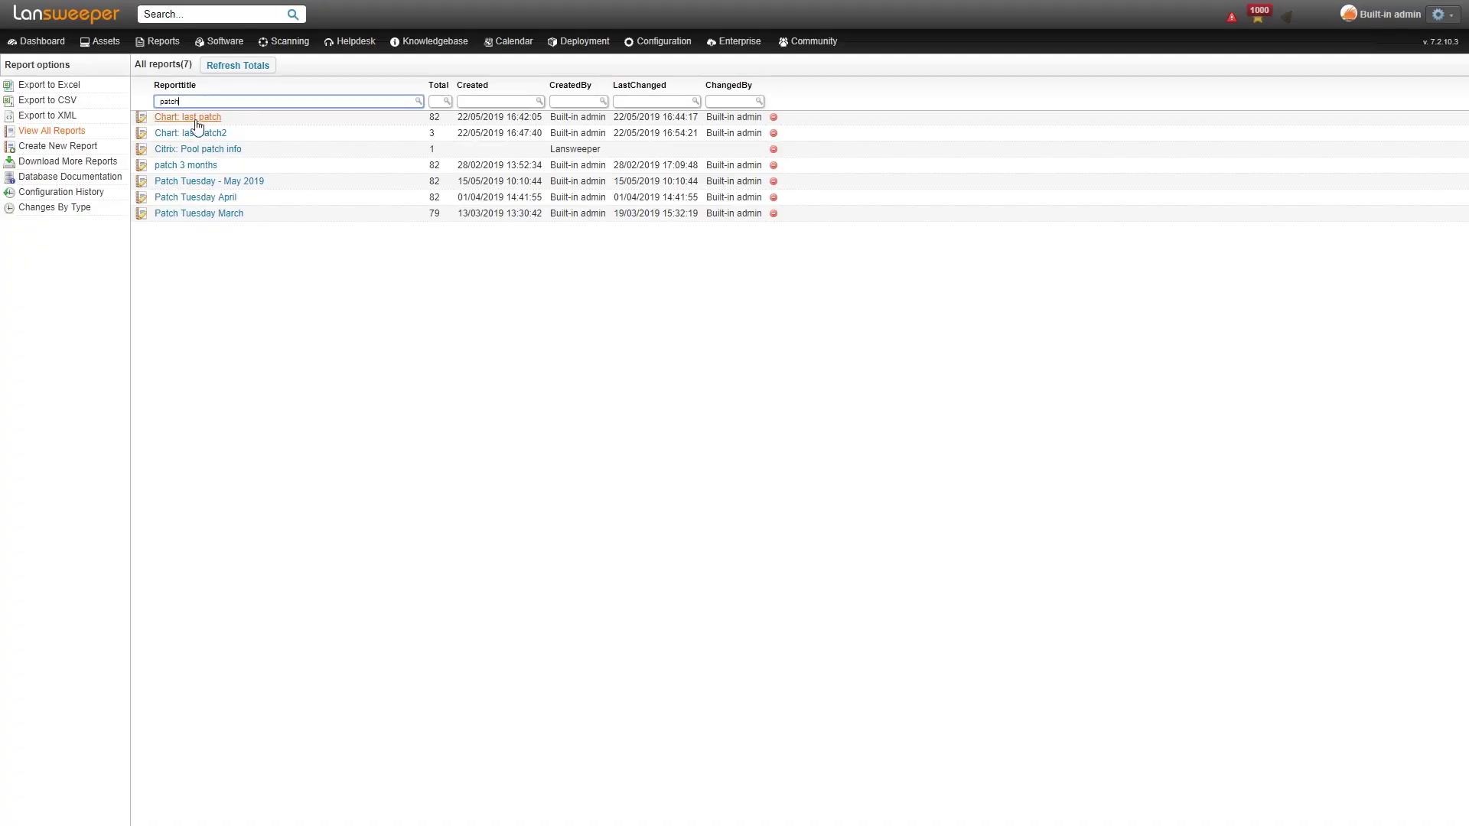
{"action": "left_click", "coordinate": [222, 187]}
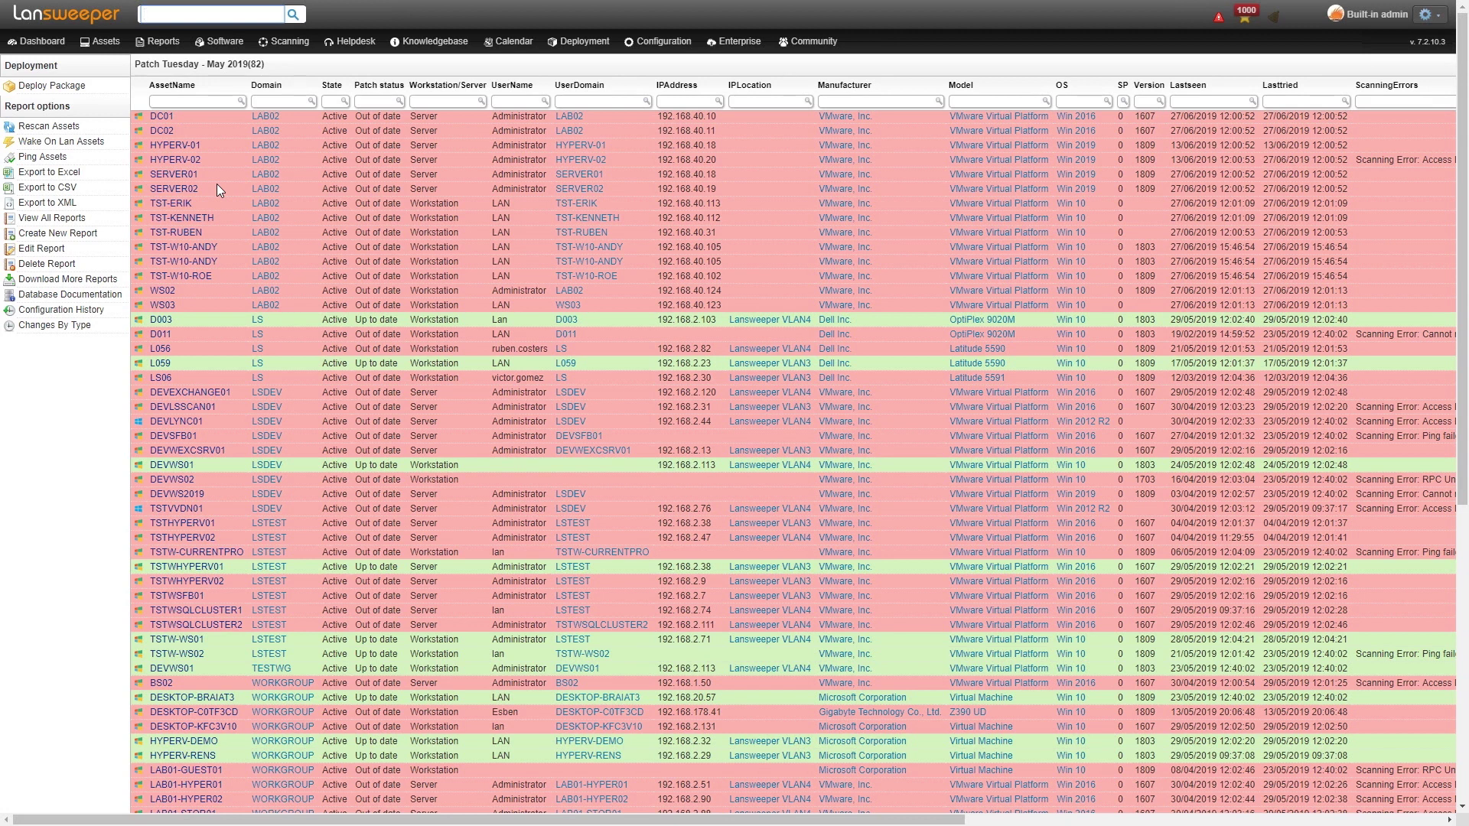
- Filter the report's patch status for "up" and replace that filter with "out"
{"action": "left_click", "coordinate": [373, 101]}
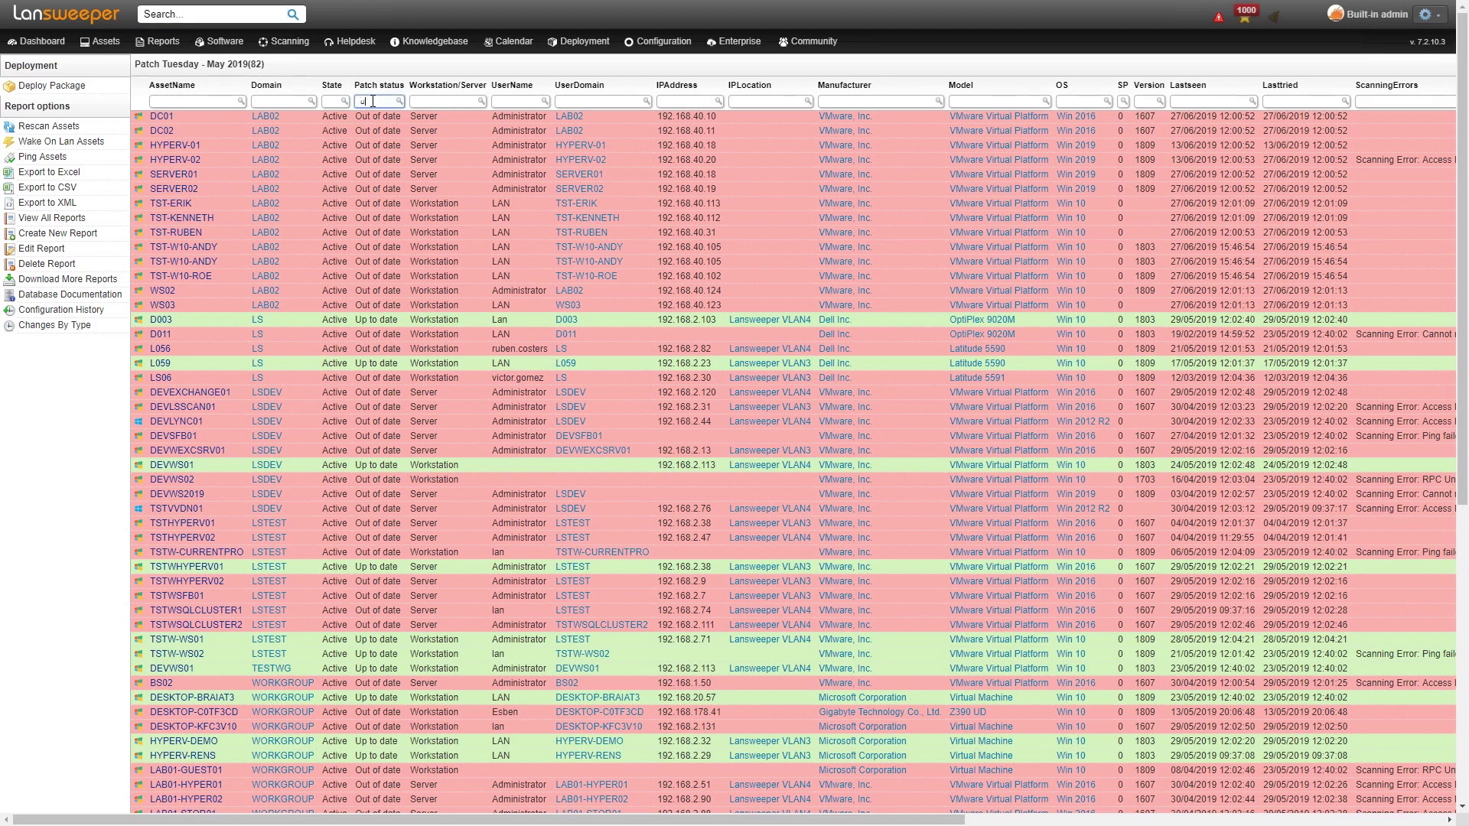
{"action": "type", "text": "up"}
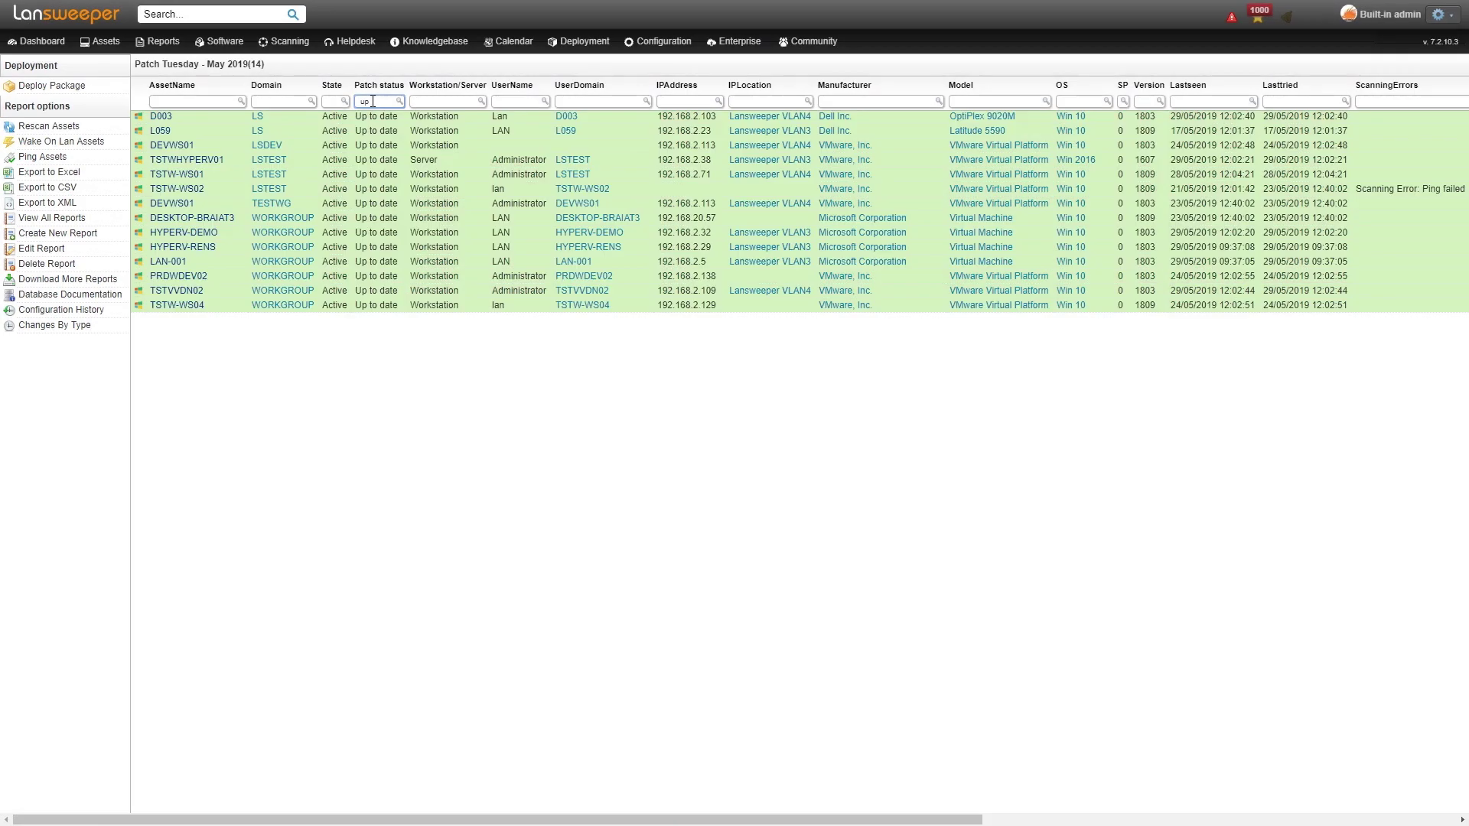
{"action": "key", "text": "BackSpace"}
{"action": "key", "text": "BackSpace"}
{"action": "type", "text": "out"}
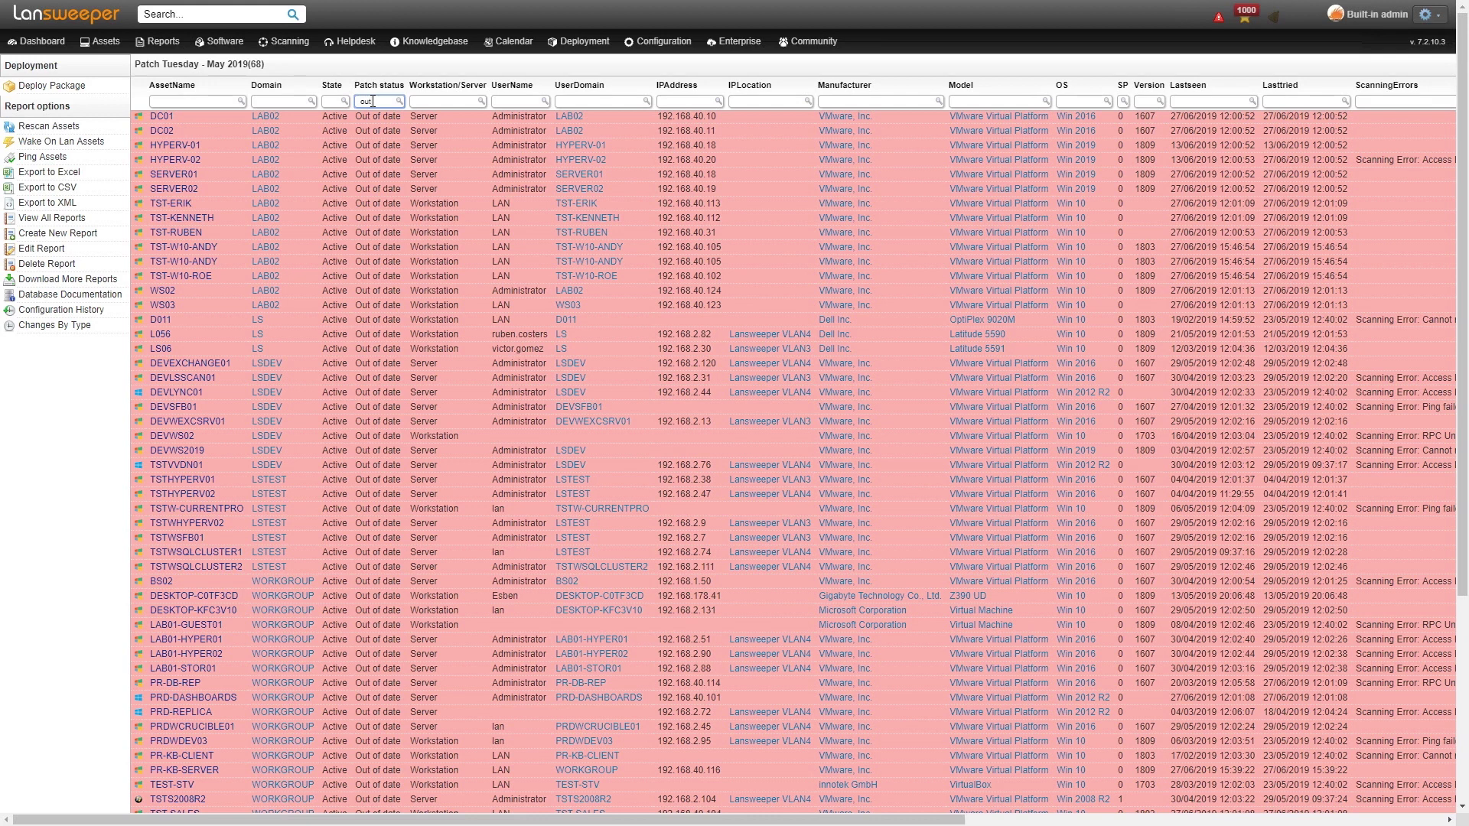
- Narrow the out-of-date assets to servers by filtering the Workstation/Server column for "server"
{"action": "left_click", "coordinate": [424, 101]}
{"action": "type", "text": "server"}
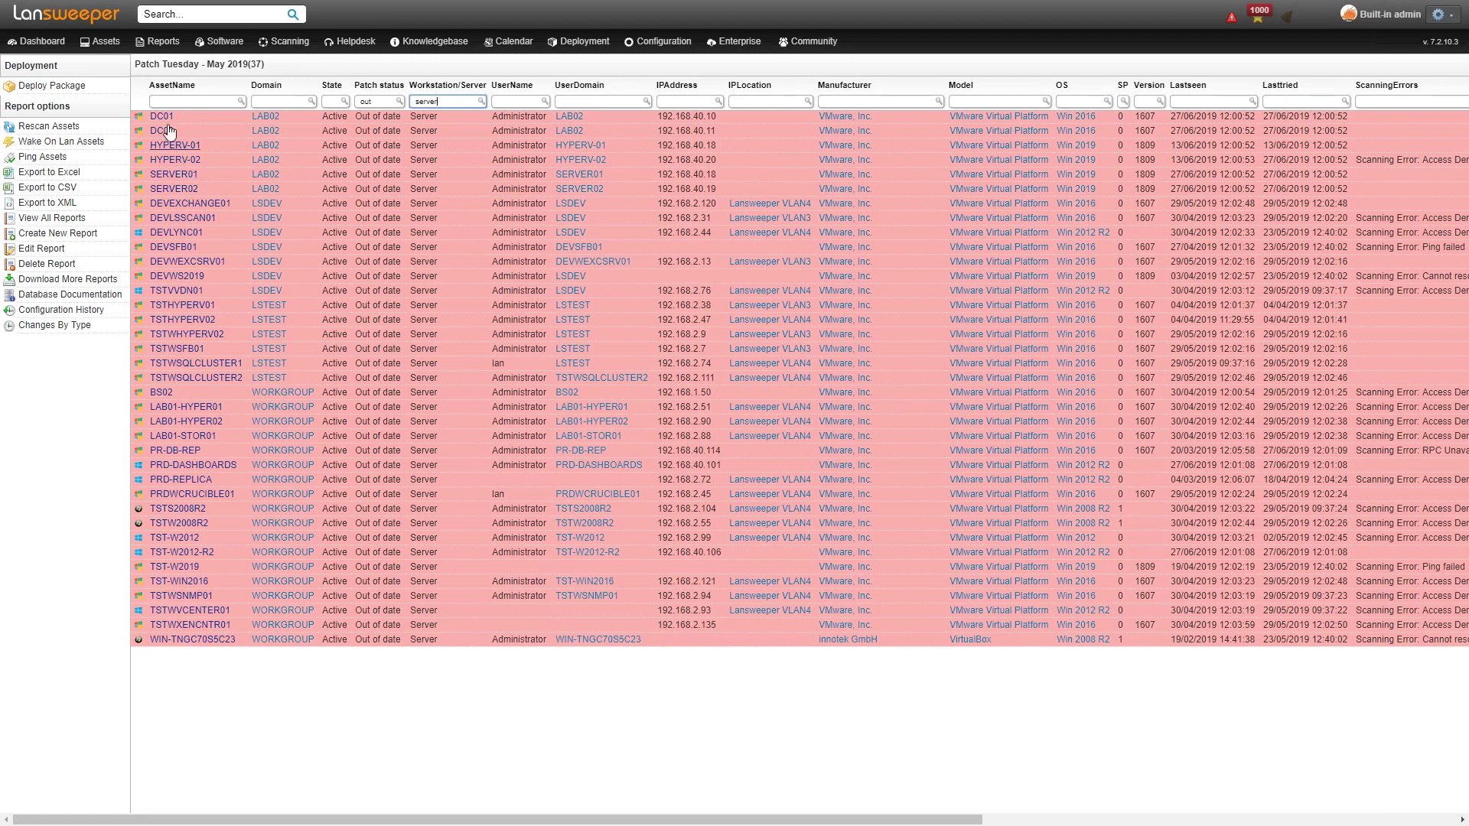
{"action": "mouse_move", "coordinate": [167, 180]}
- Return to the full report list, filter the titles for "login" and open the Failed login events report
{"action": "left_click", "coordinate": [168, 49]}
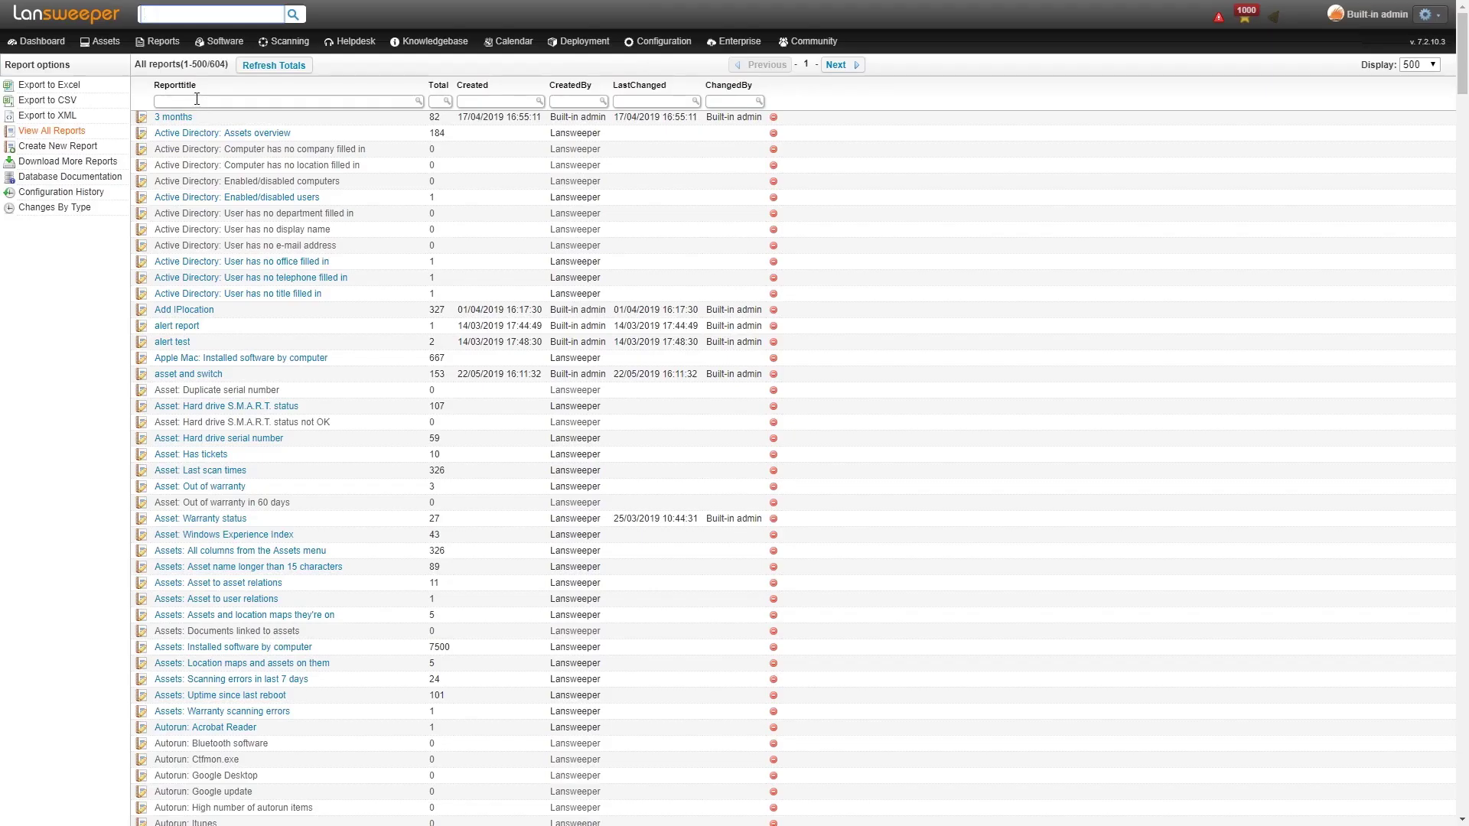
{"action": "left_click", "coordinate": [196, 101]}
{"action": "type", "text": "login"}
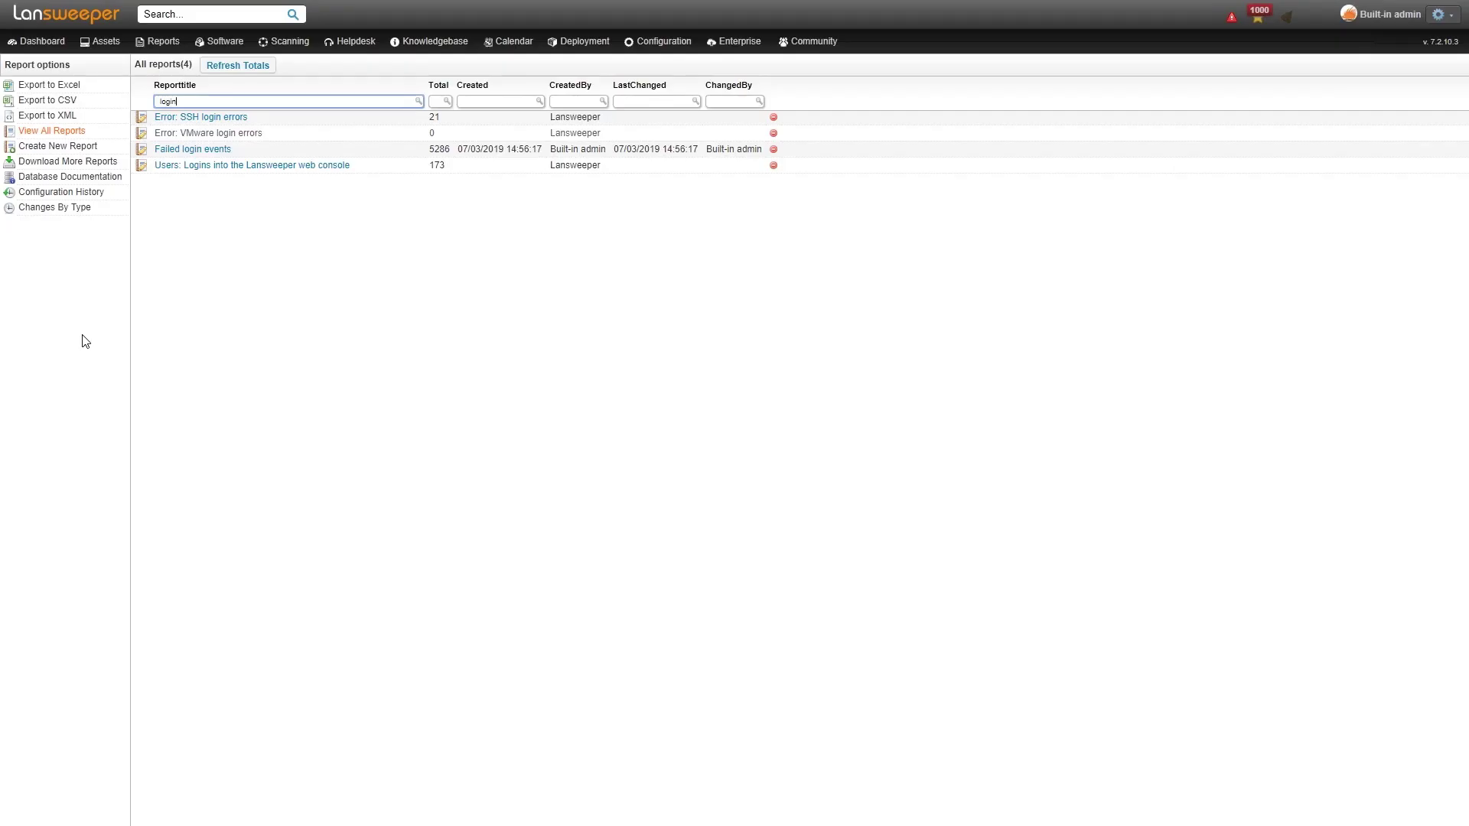
{"action": "left_click", "coordinate": [202, 156]}
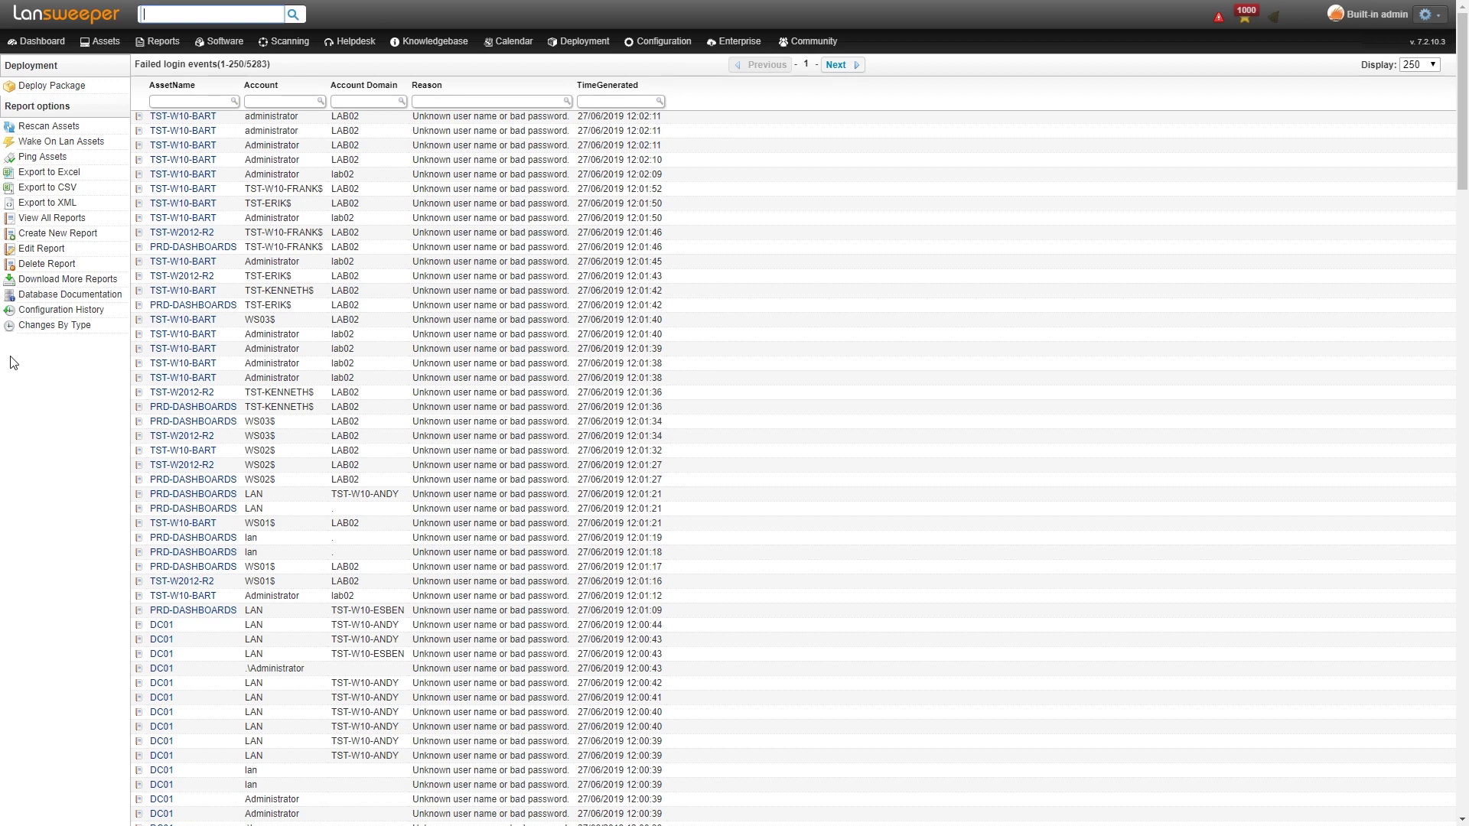
- Open the Failed login events report in the report editor to examine its query, and leave the editor
{"action": "left_click", "coordinate": [55, 250]}
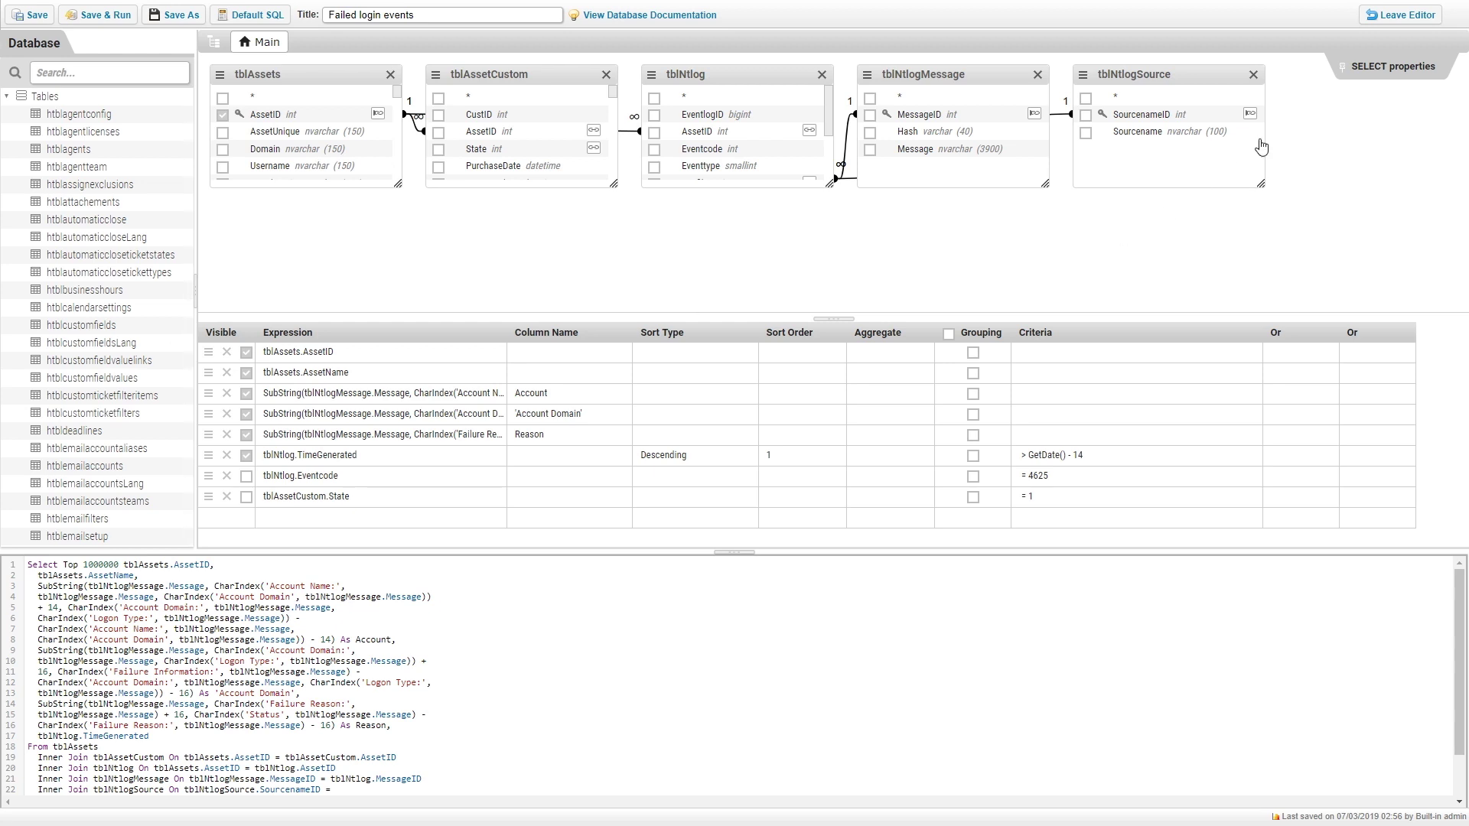
{"action": "left_click", "coordinate": [1391, 16]}
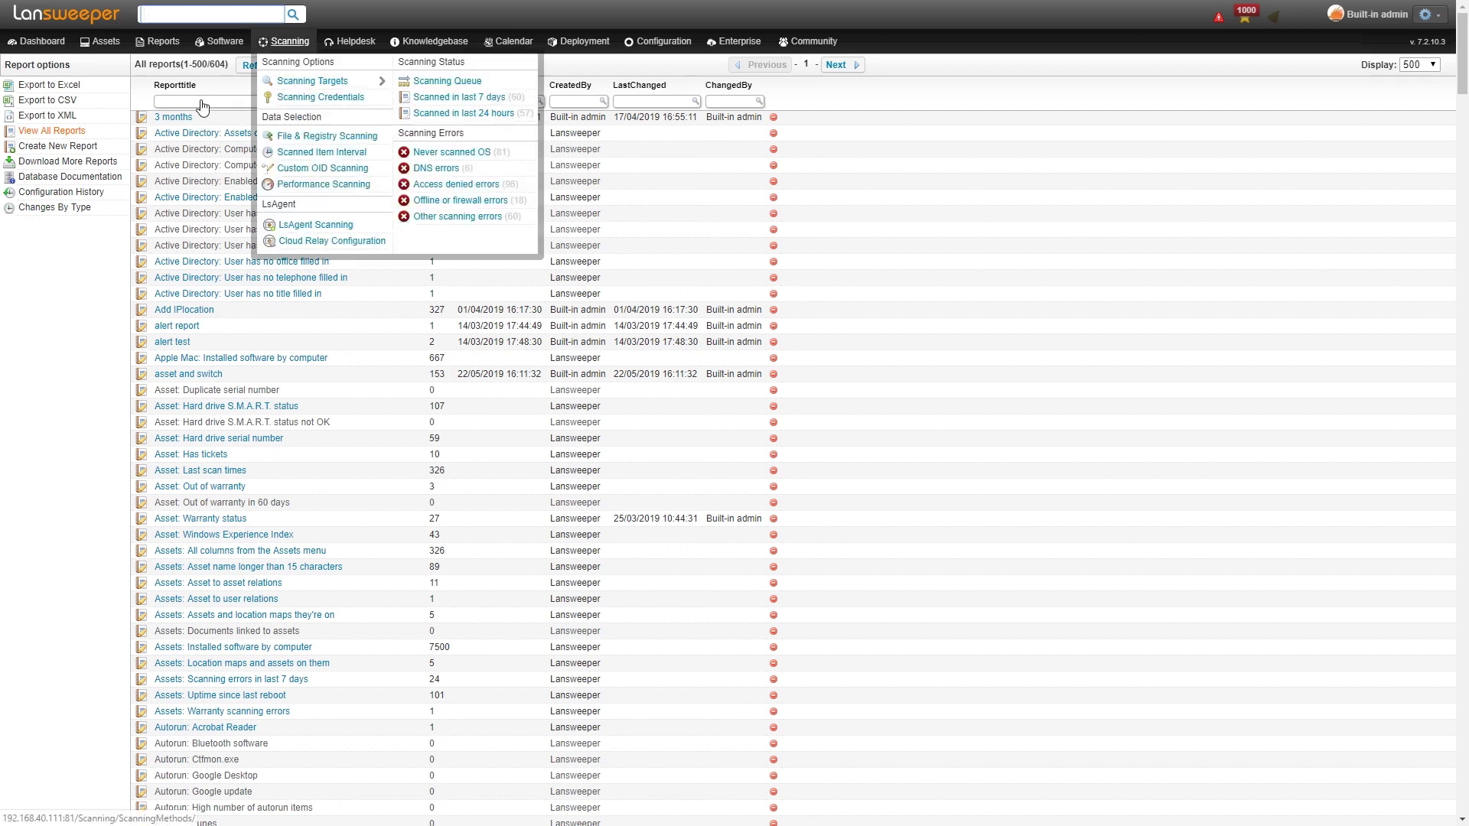
- Filter the report list for "anti" and open the report of all workstations with anti-virus software
{"action": "left_click", "coordinate": [163, 99]}
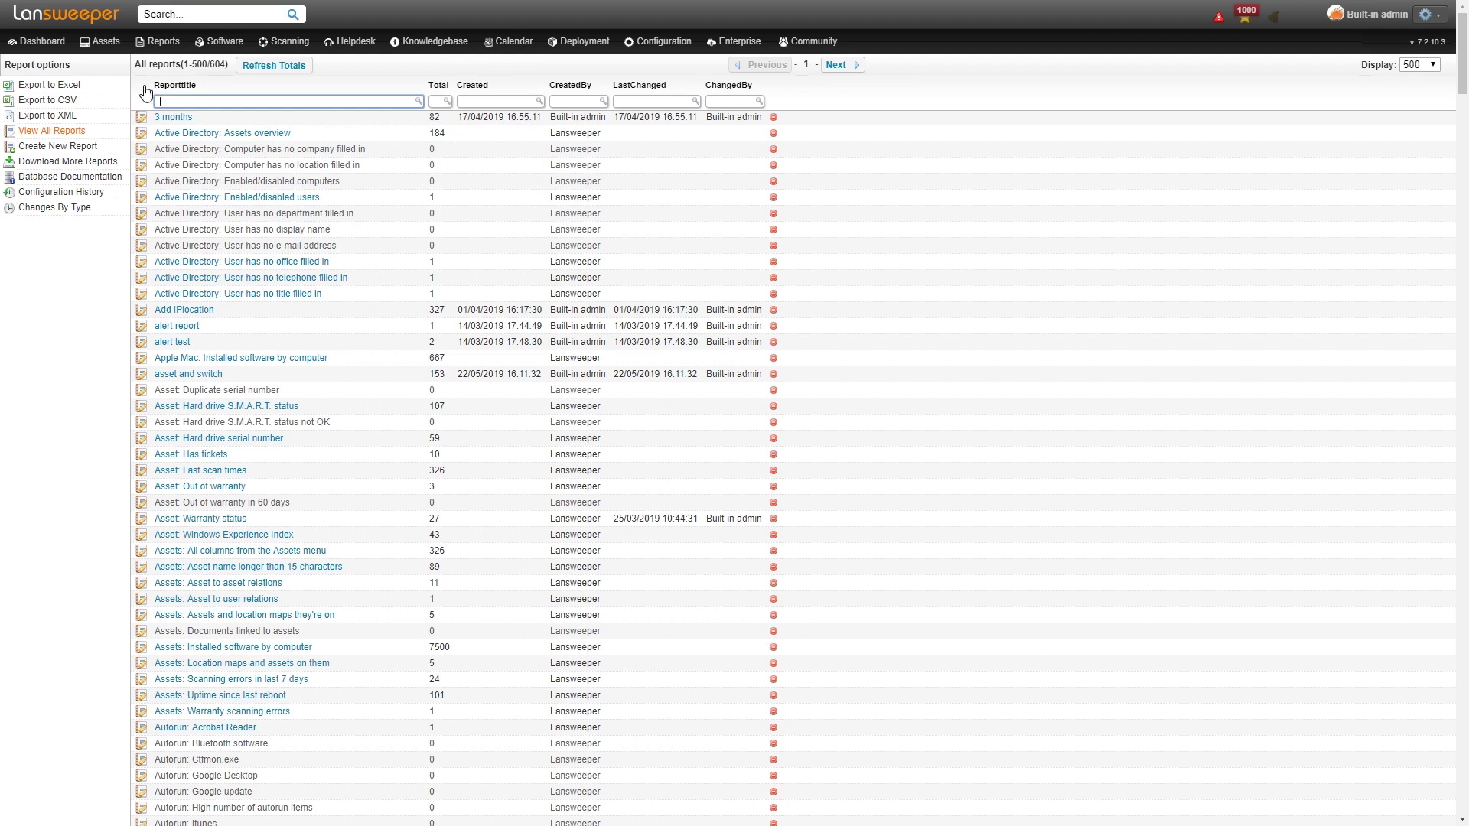
{"action": "type", "text": "anti"}
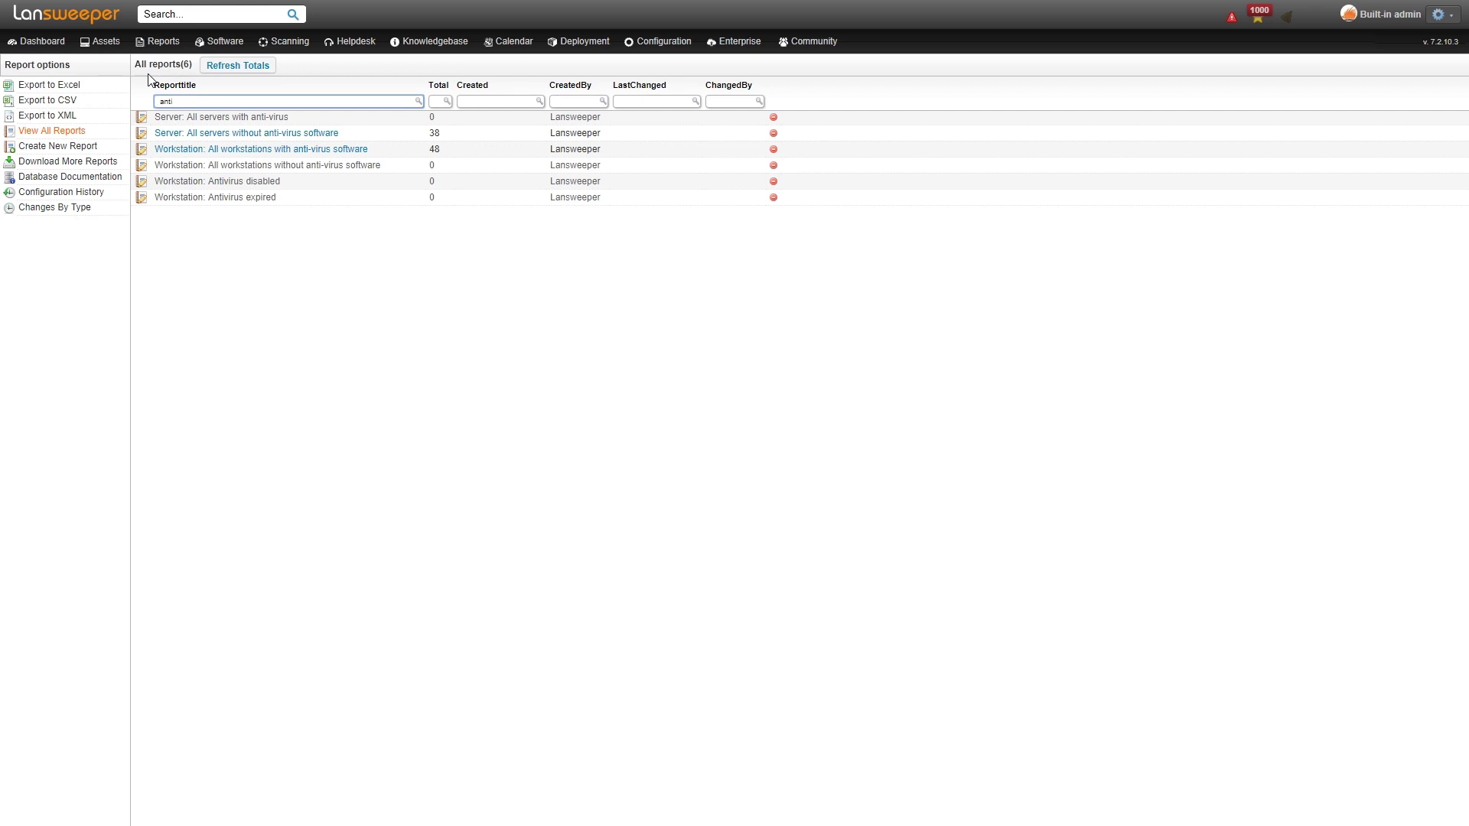
{"action": "left_click", "coordinate": [245, 158]}
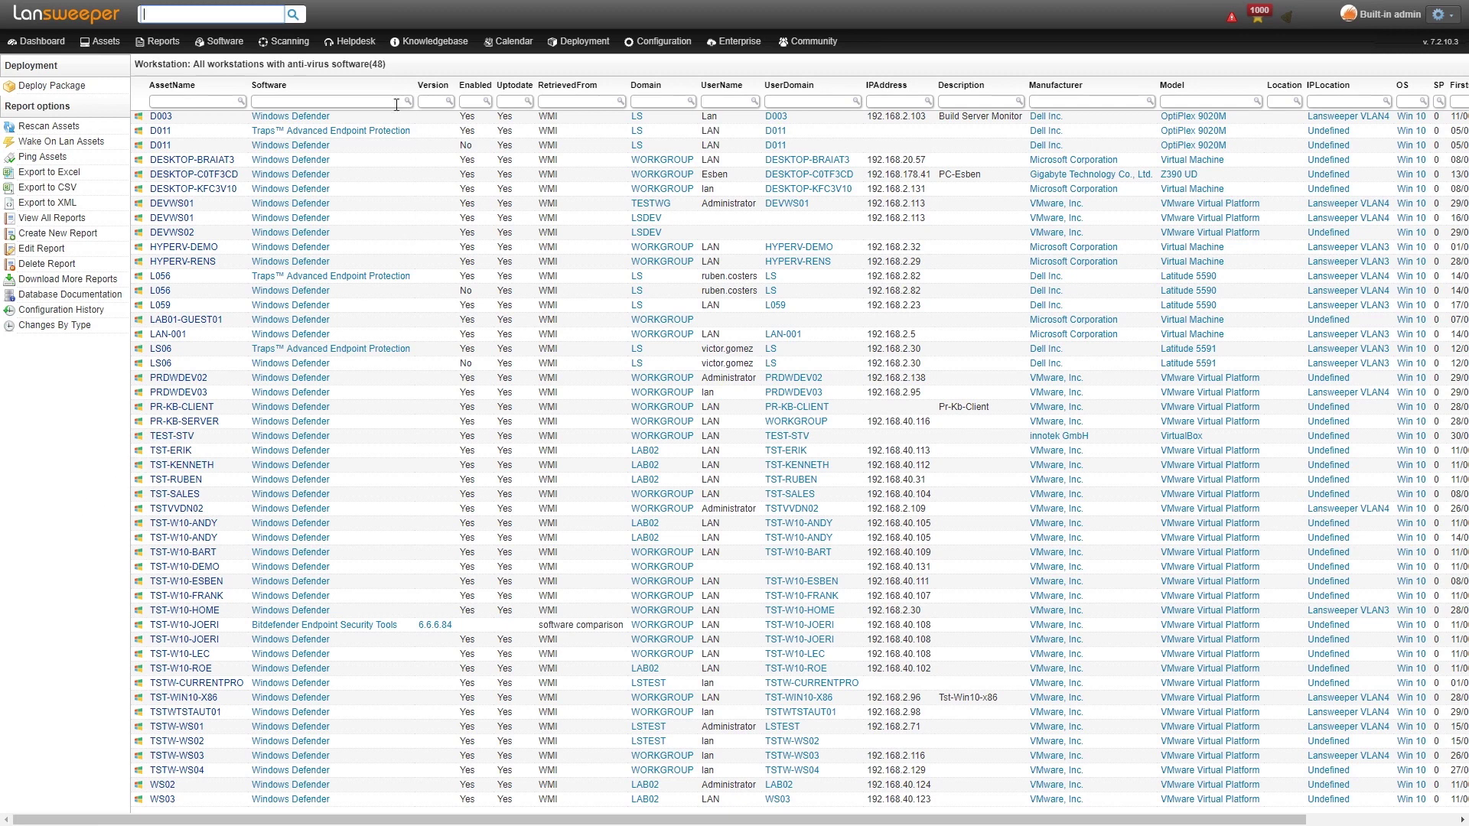
- Filter the Enabled column for "no" to list only workstations whose anti-virus software is disabled
{"action": "left_click", "coordinate": [473, 100]}
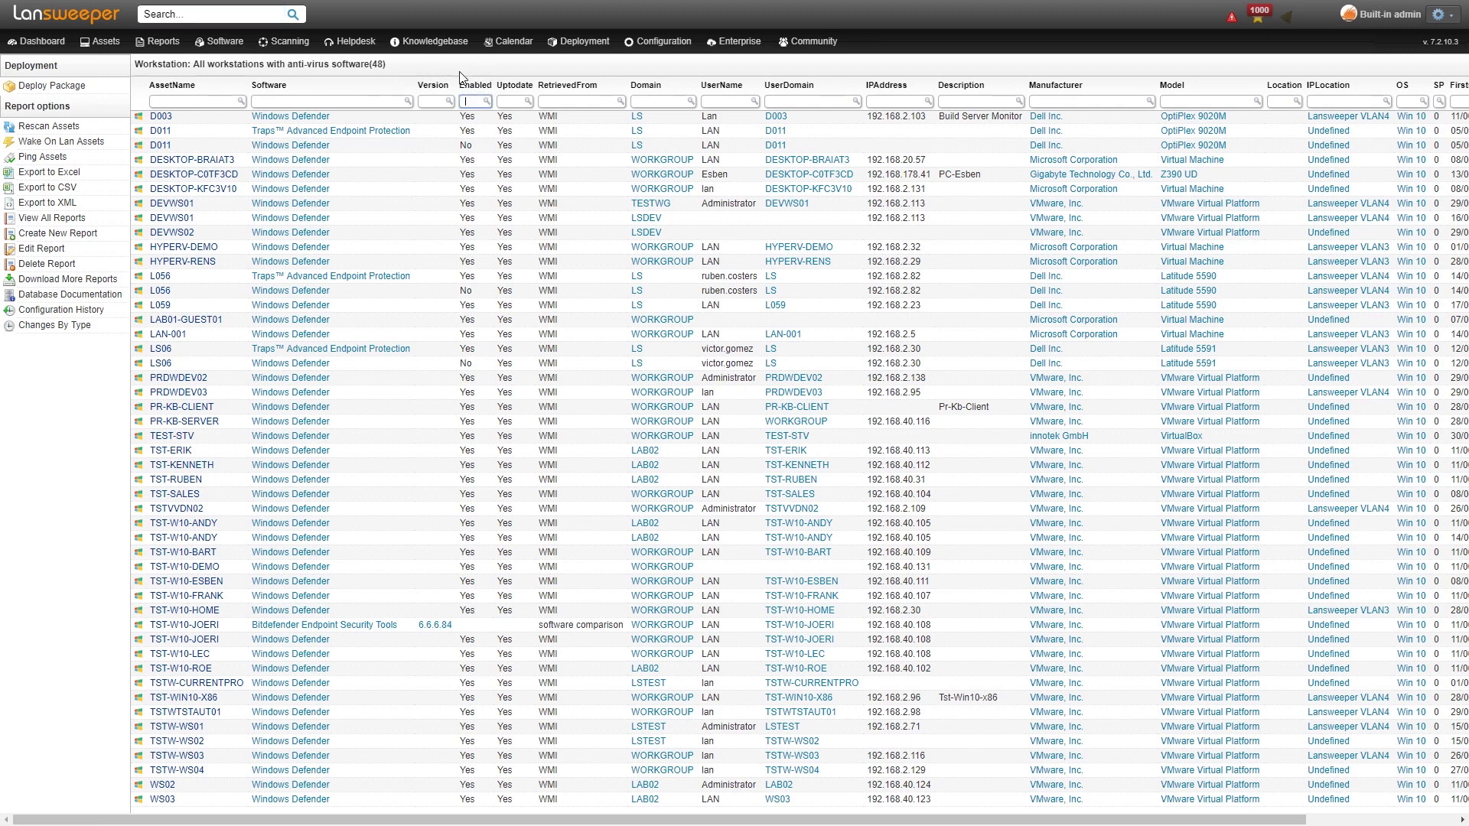
{"action": "key", "text": "Return"}
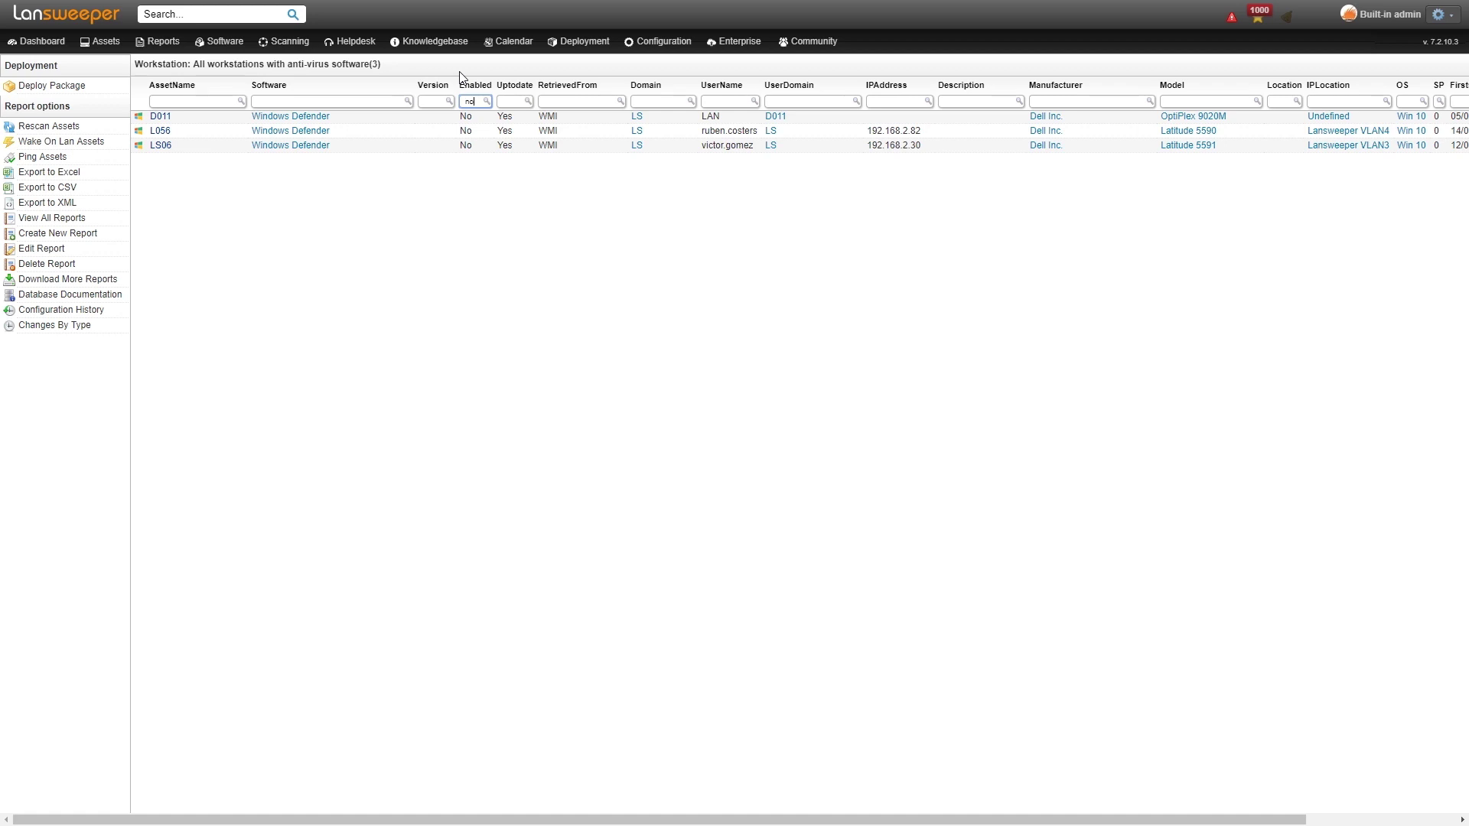
{"action": "mouse_move", "coordinate": [166, 122]}
- Search the reports for "anti" and open the report of all servers without anti-virus software
{"action": "mouse_move", "coordinate": [162, 42]}
{"action": "left_click", "coordinate": [203, 163]}
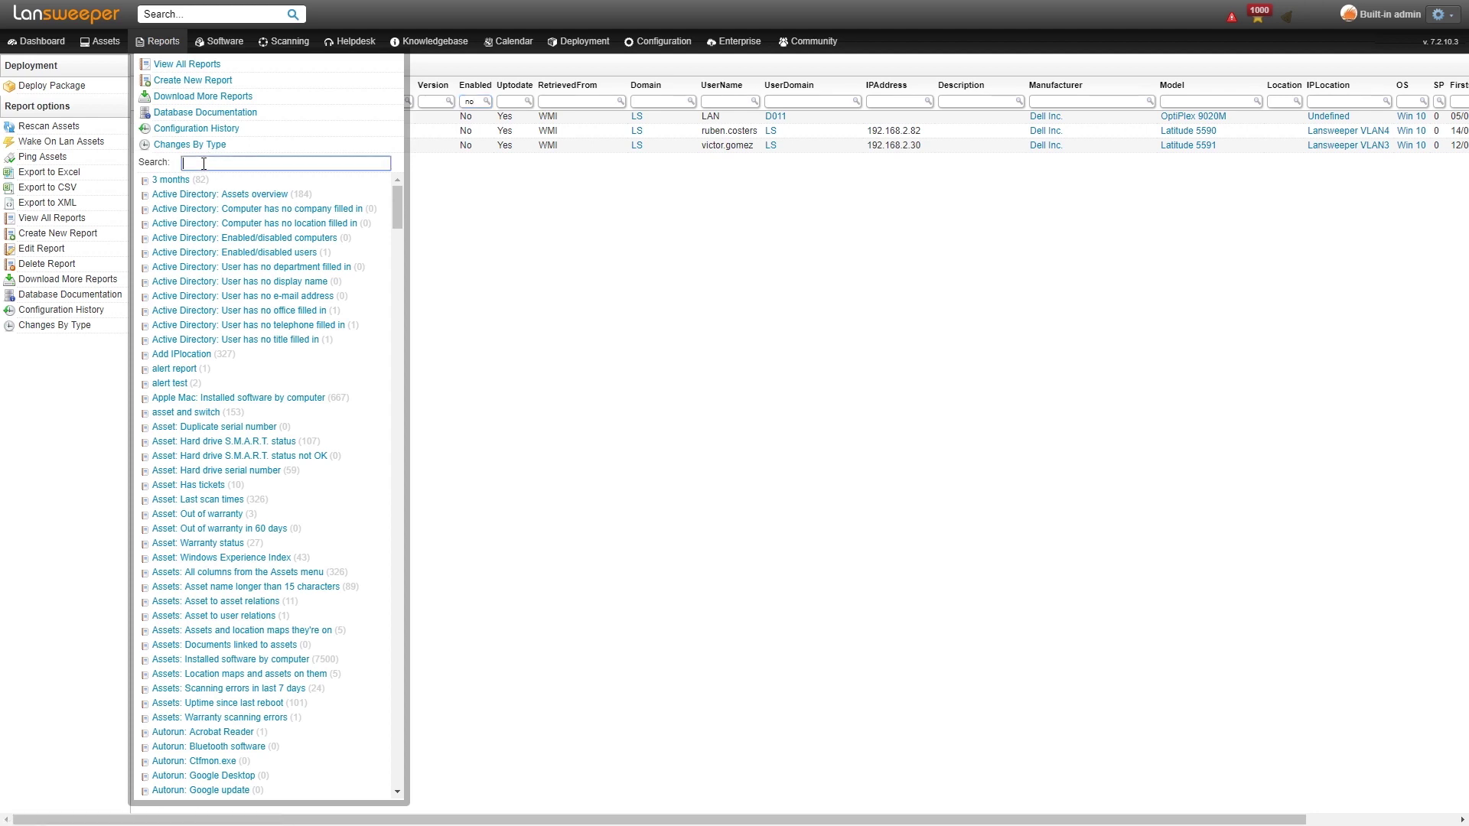
{"action": "type", "text": "anti"}
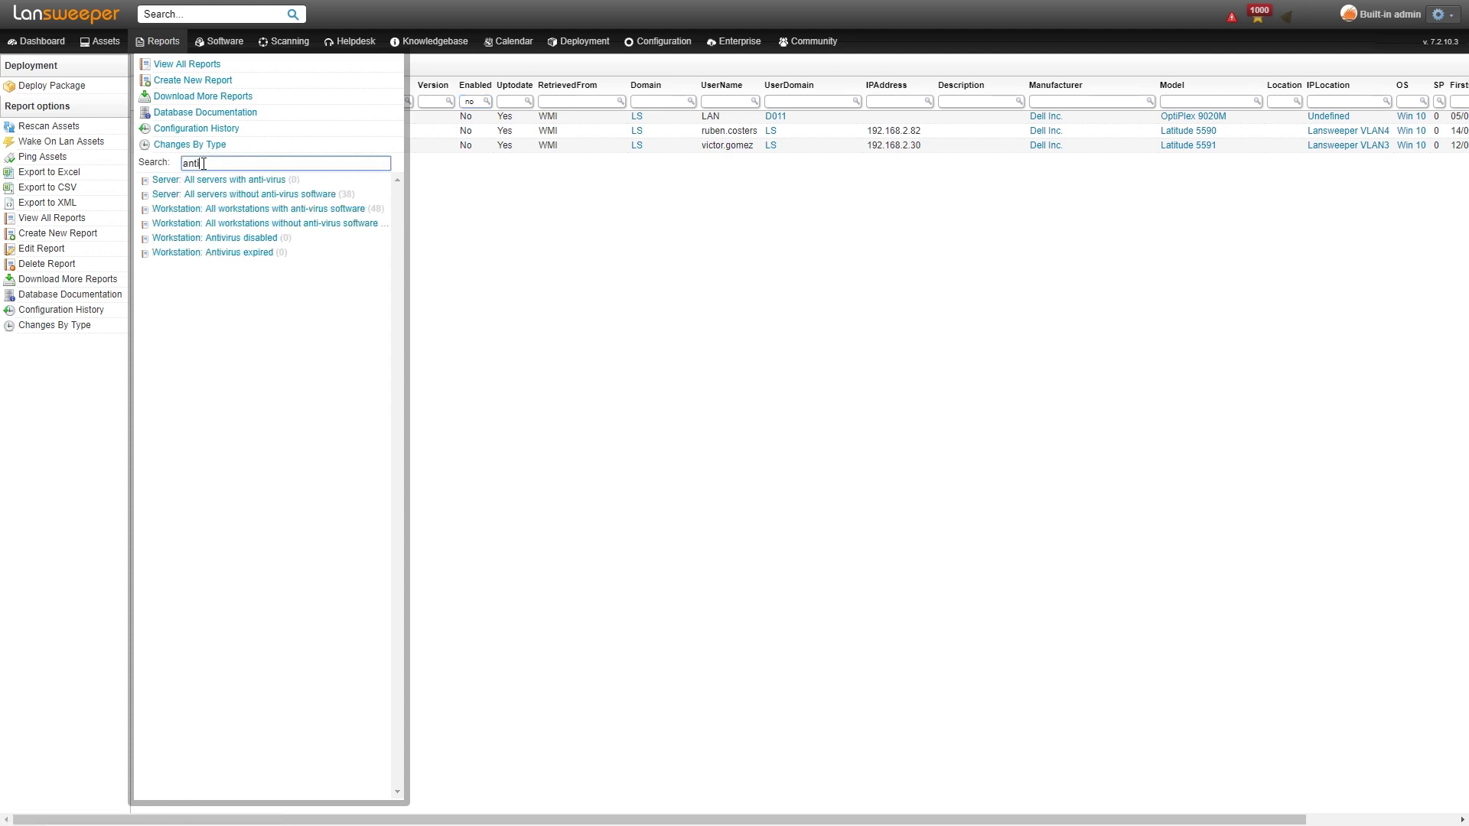
{"action": "left_click", "coordinate": [206, 198]}
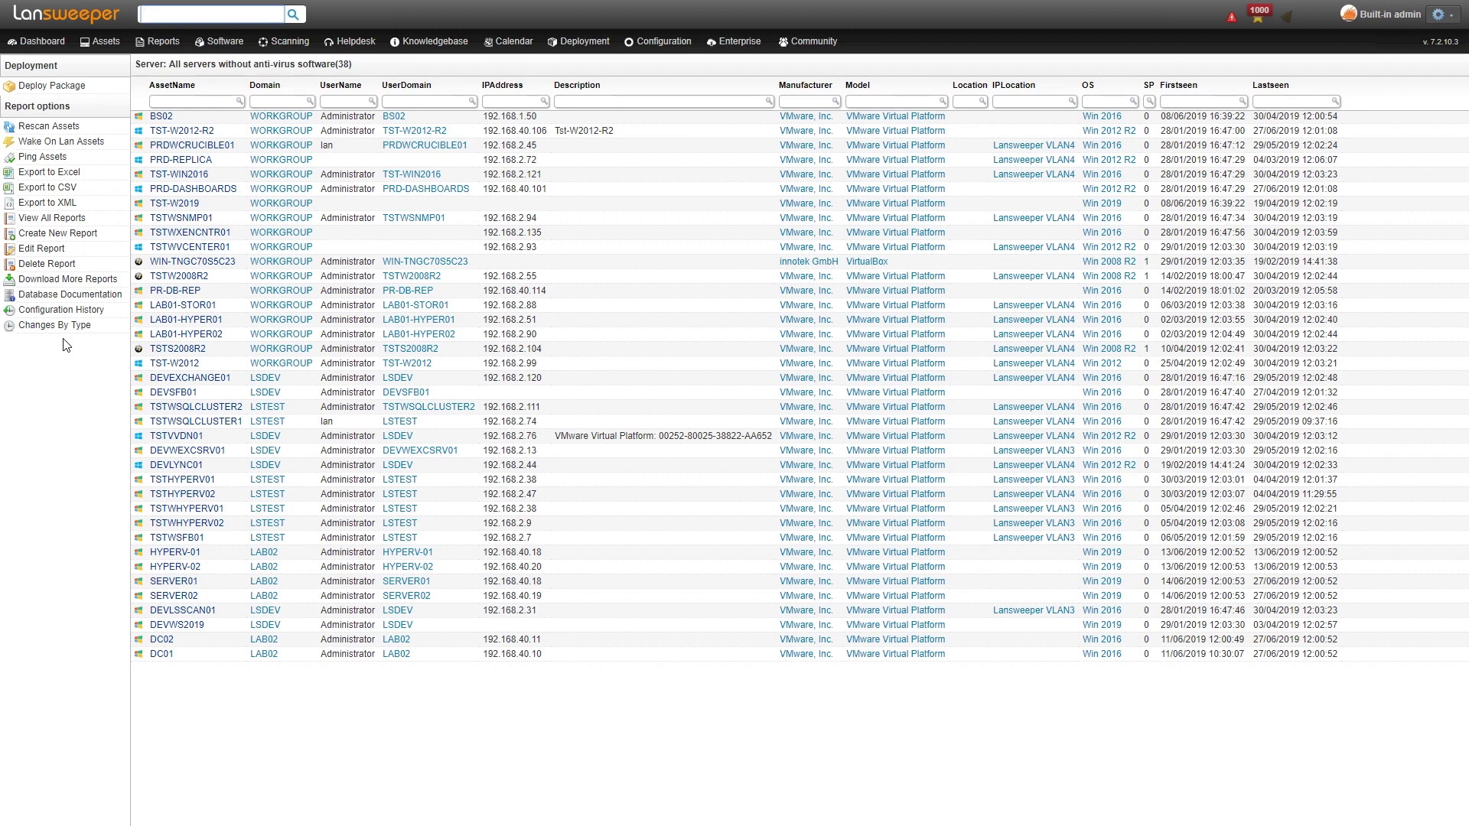
- Search the reports for "setting" and open the Windows automatic update settings report
{"action": "mouse_move", "coordinate": [151, 44]}
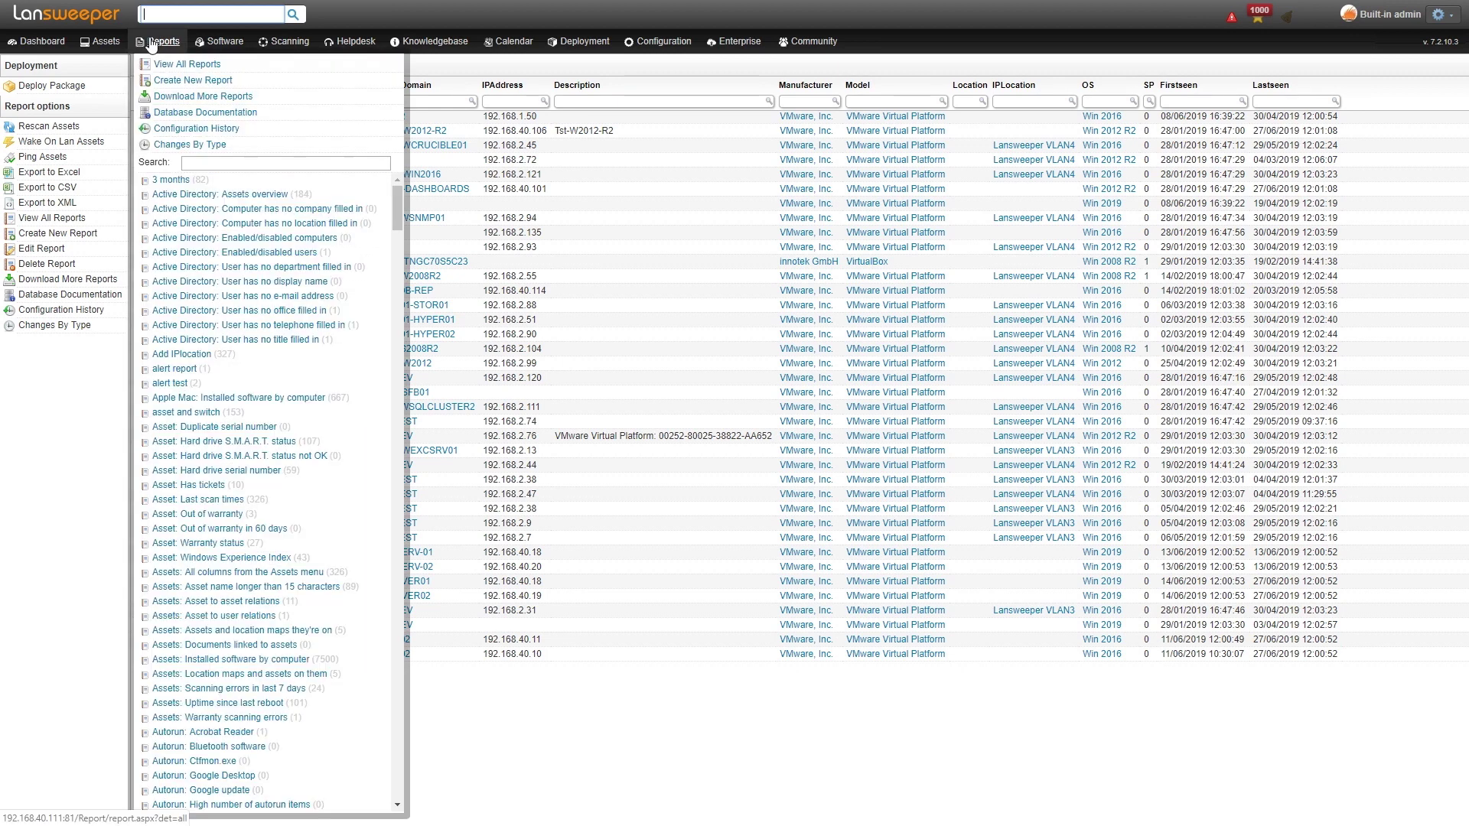
{"action": "left_click", "coordinate": [219, 164]}
{"action": "type", "text": "setting"}
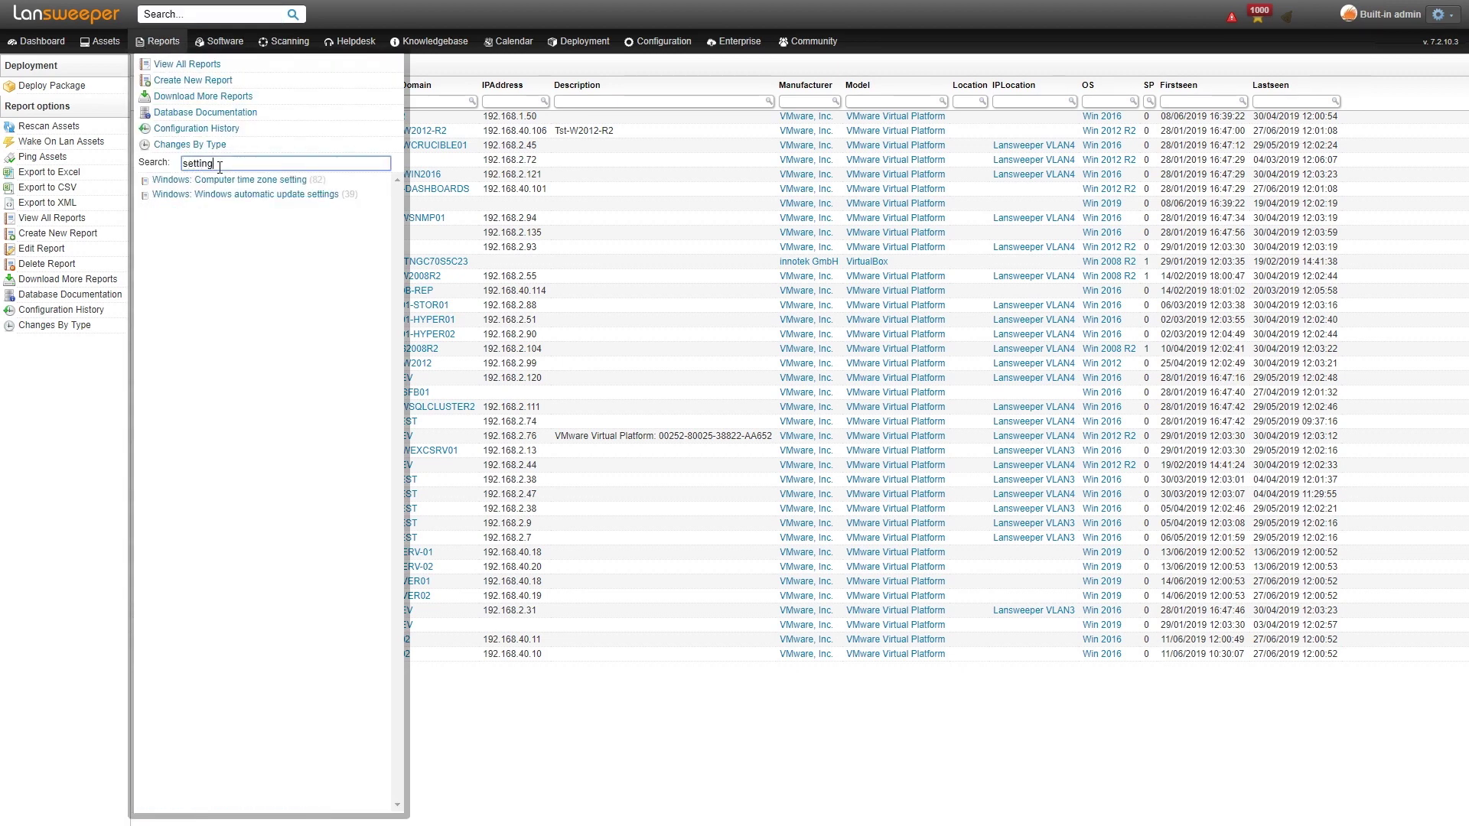
{"action": "left_click", "coordinate": [221, 196]}
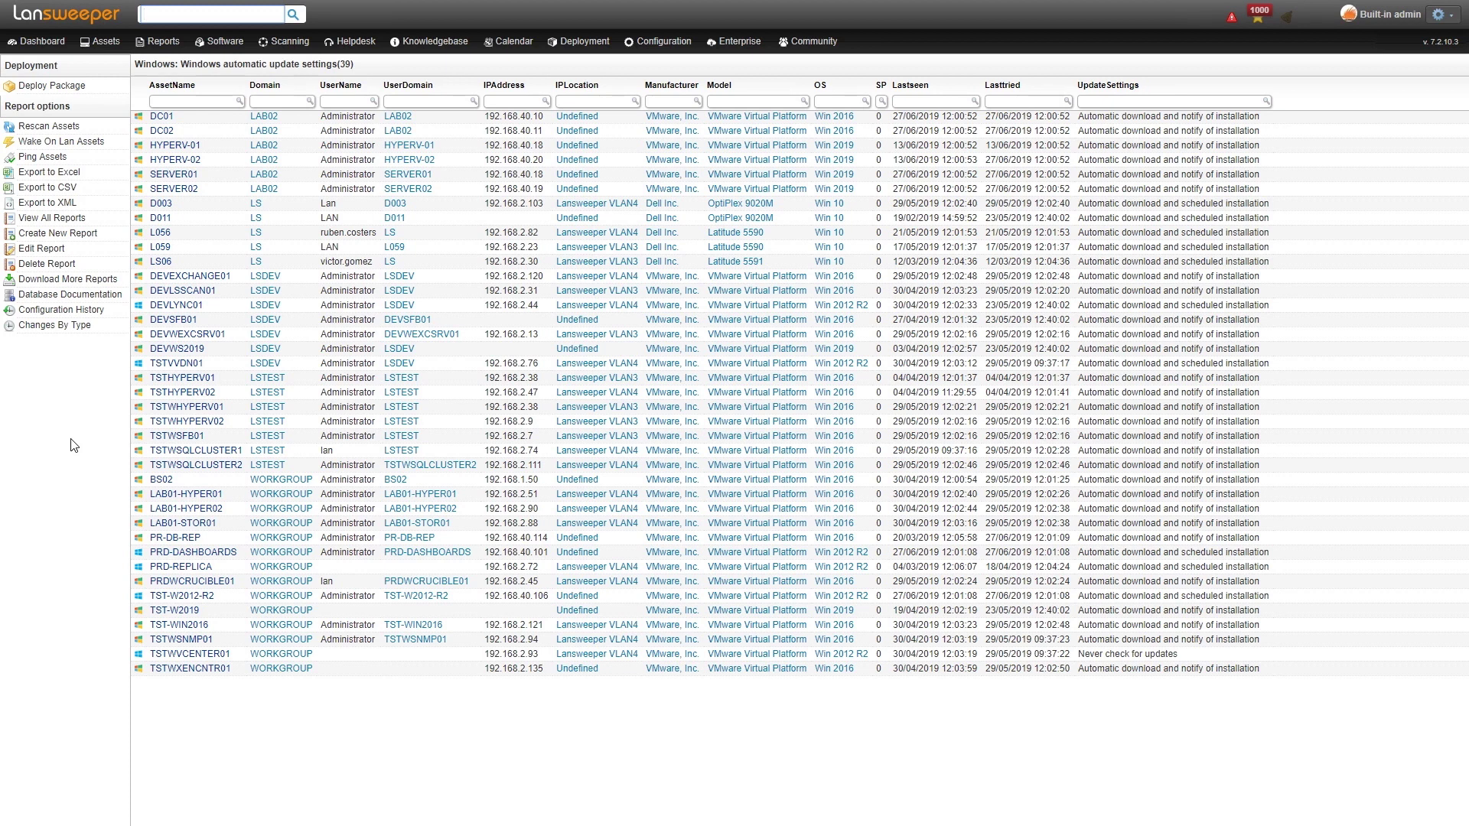
- Search the reports for "changes" and open the Software: Changes in the last 7 days report
{"action": "mouse_move", "coordinate": [175, 48]}
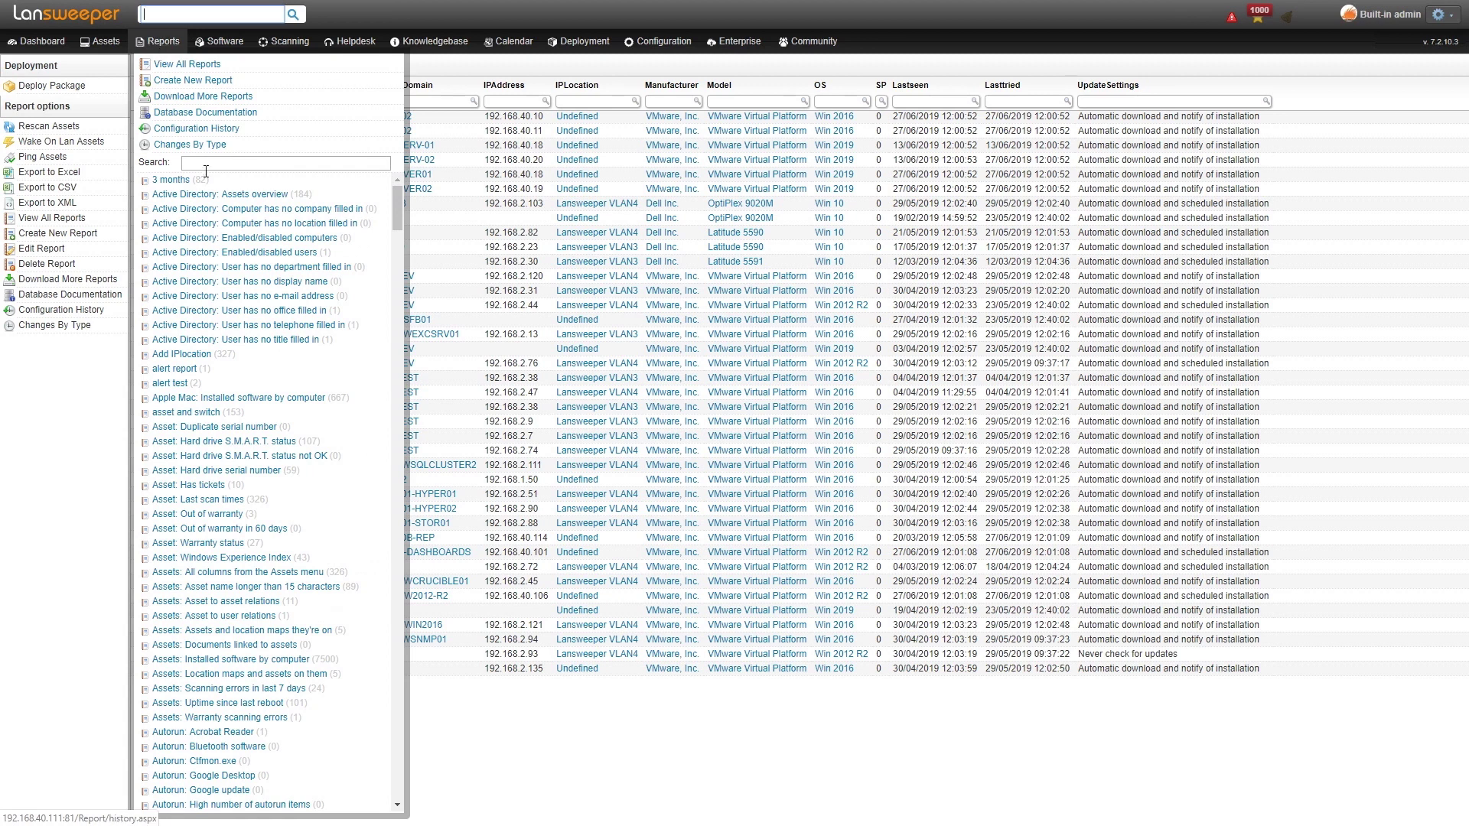
{"action": "left_click", "coordinate": [203, 162]}
{"action": "type", "text": "changes"}
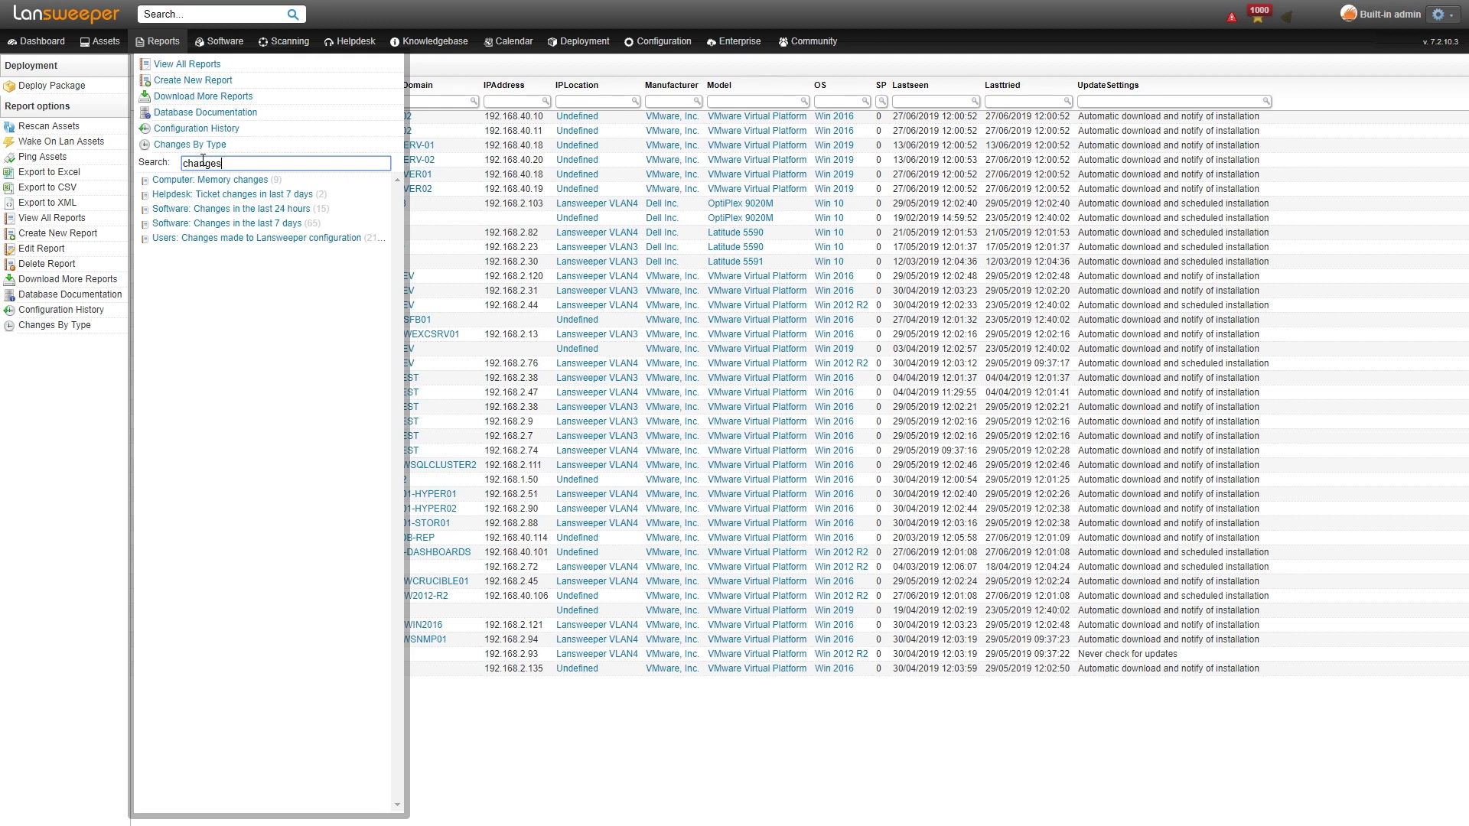
{"action": "left_click", "coordinate": [233, 225]}
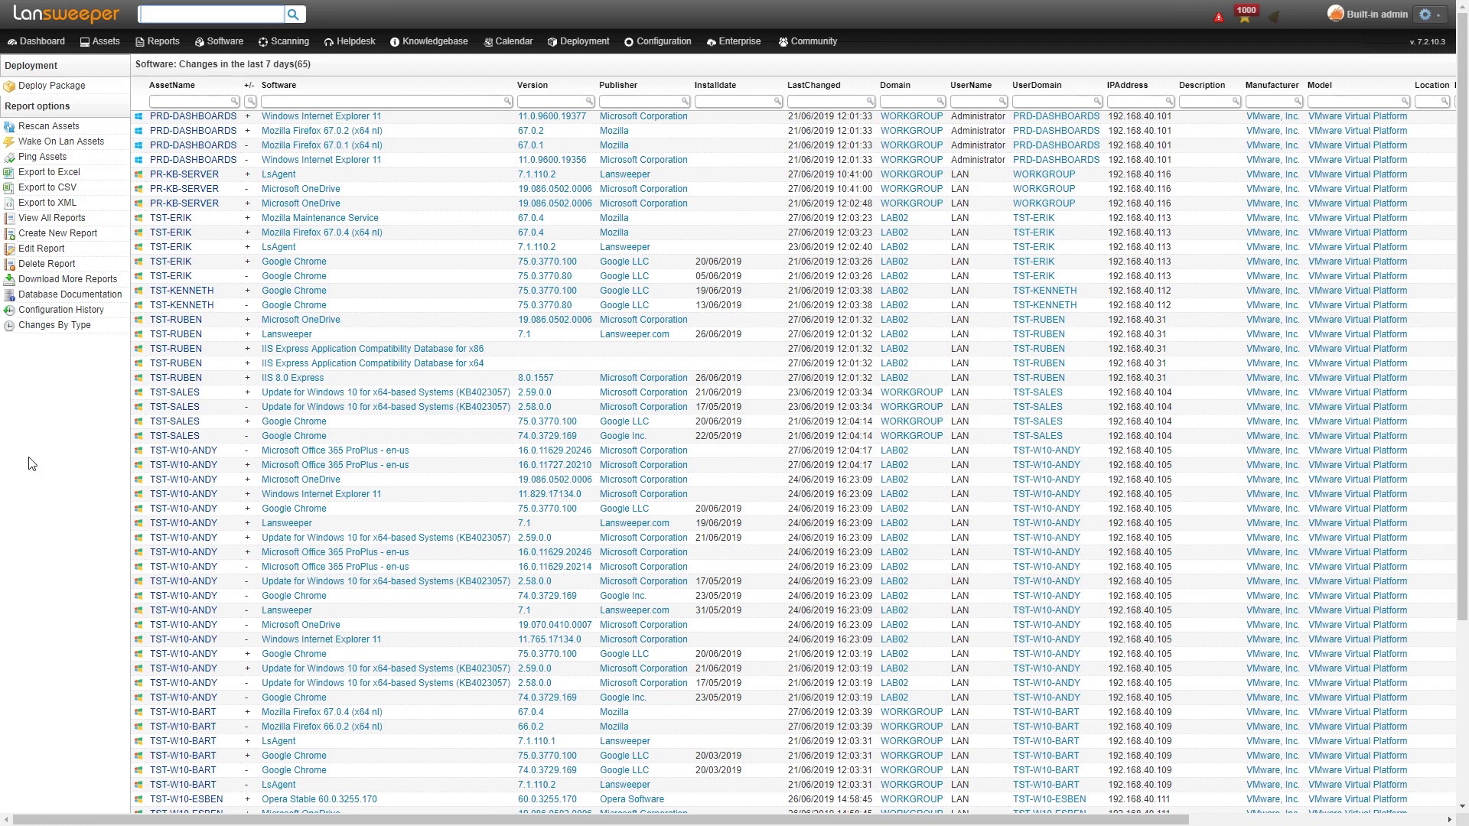
- Filter the Software column of the software changes report for "chrome"
{"action": "left_click", "coordinate": [320, 101]}
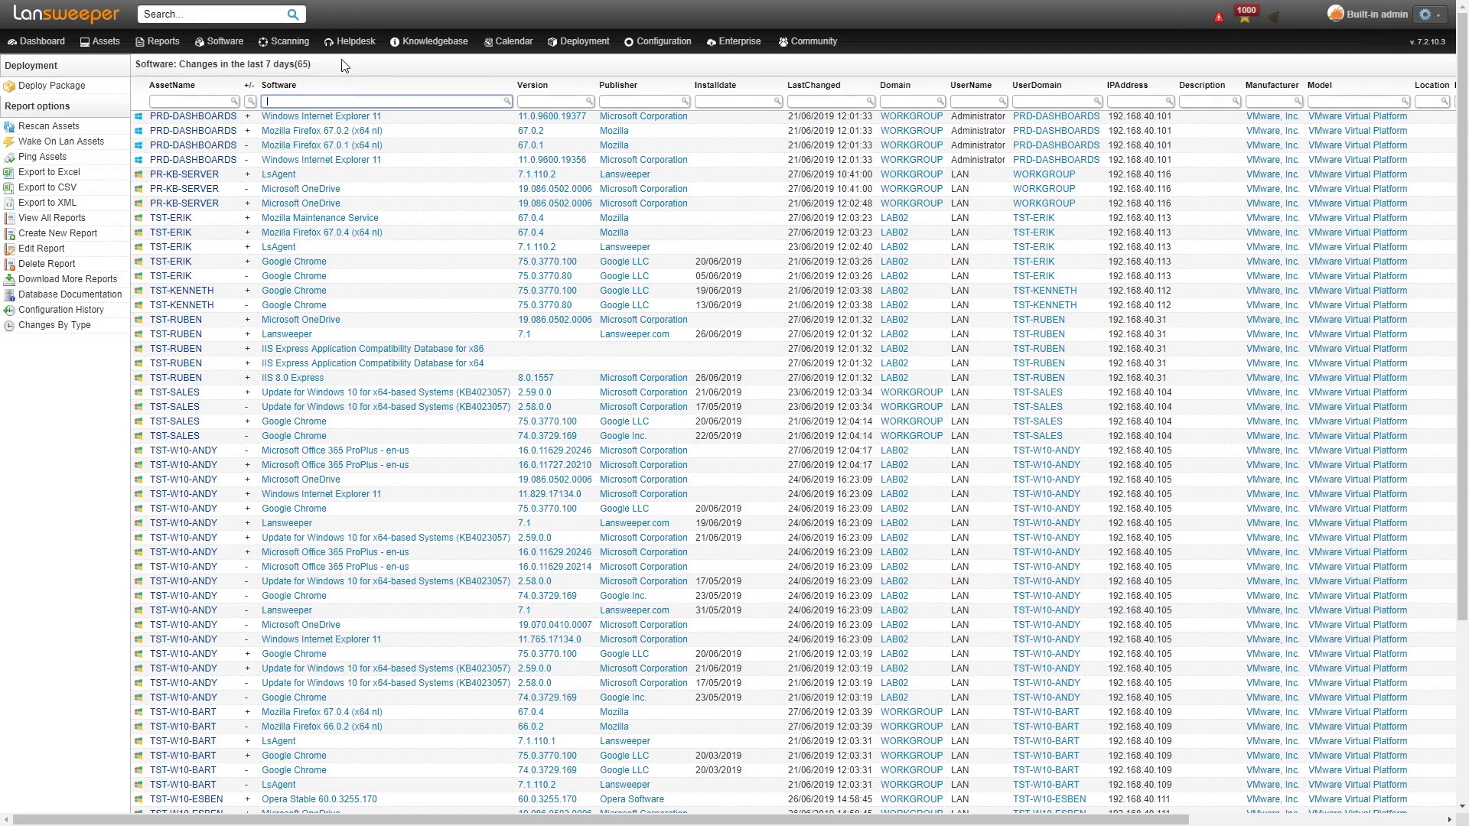
{"action": "type", "text": "chrome"}
{"action": "key", "text": "Return"}
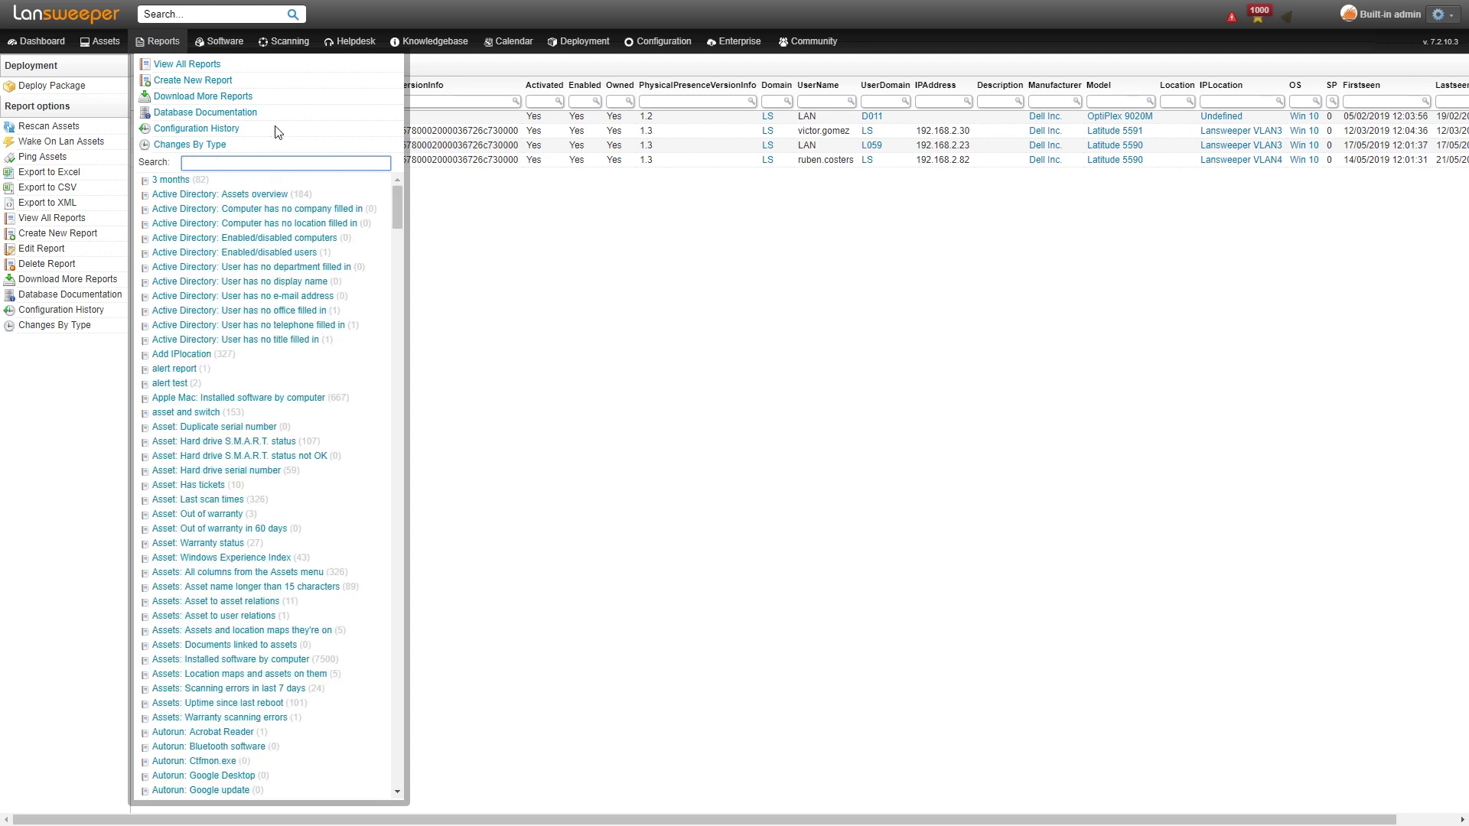
- Search the reports for "new"
{"action": "type", "text": "new"}
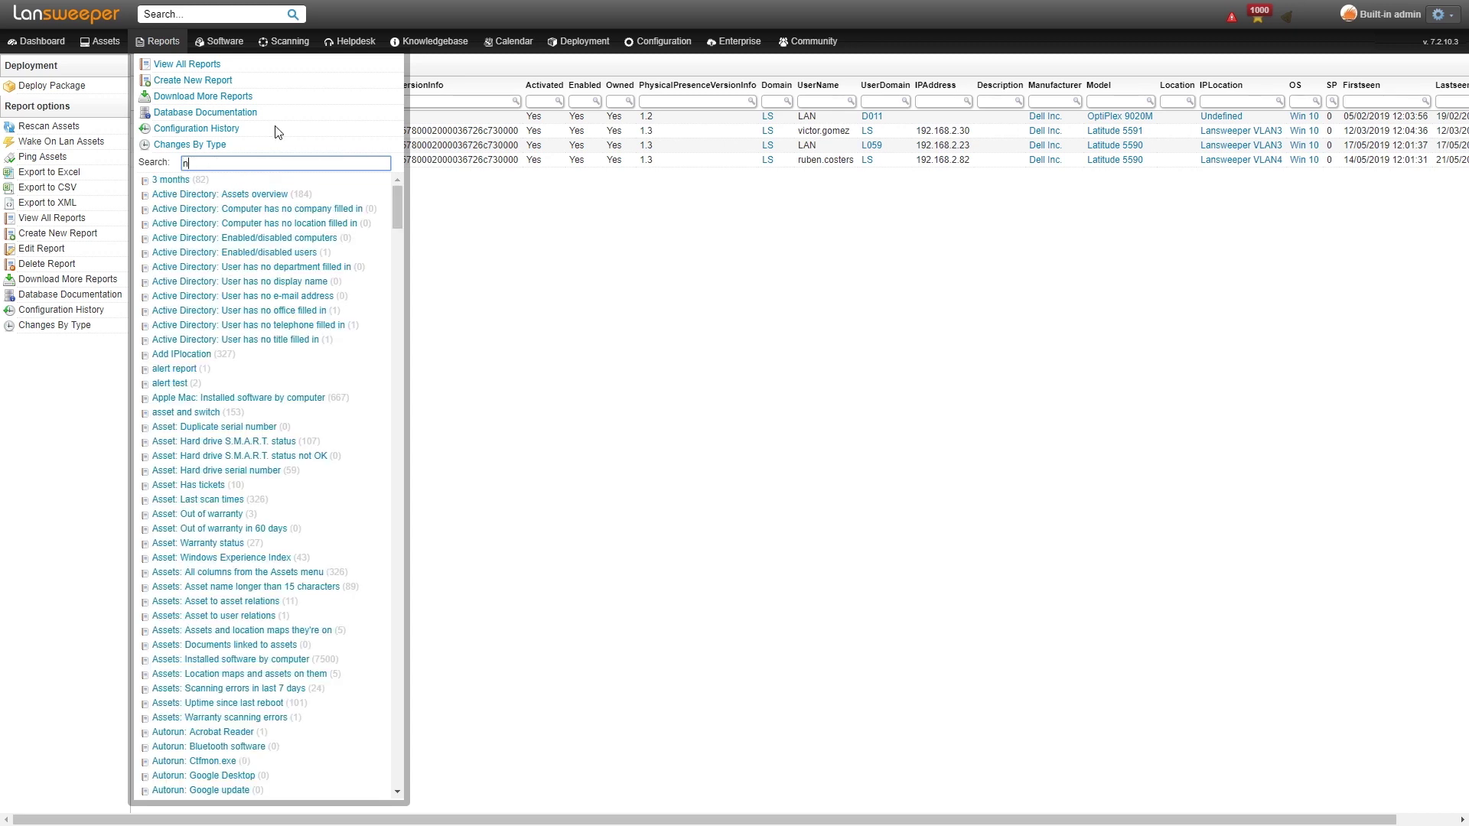